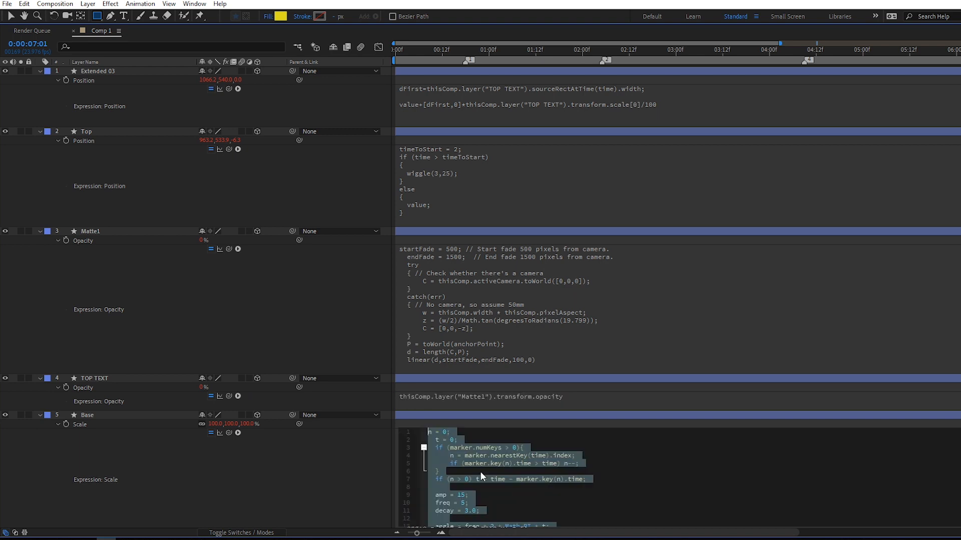
{"action": "scroll", "coordinate": [524, 458], "scroll_direction": "up", "scroll_amount": 1}
{"action": "scroll", "coordinate": [518, 466], "scroll_direction": "down", "scroll_amount": 1}
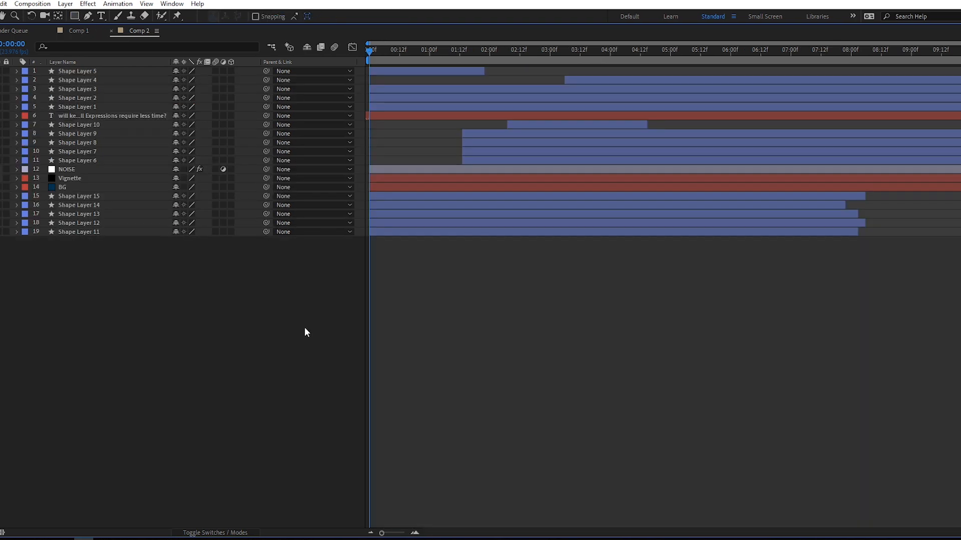
Reveal the keyframes of all layers in Comp 2 and shift the middle keyframes of the lower shape layers slightly earlier
{"action": "key", "text": "u"}
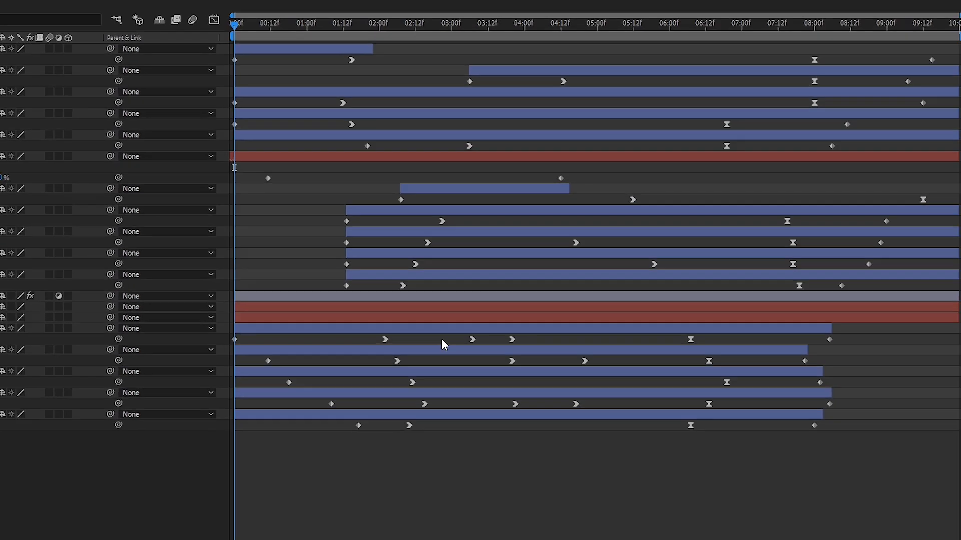
{"action": "left_click_drag", "start_coordinate": [540, 311], "coordinate": [484, 386]}
{"action": "left_click_drag", "start_coordinate": [250, 480], "coordinate": [251, 477]}
{"action": "left_click_drag", "start_coordinate": [310, 446], "coordinate": [276, 446]}
{"action": "left_click_drag", "start_coordinate": [520, 371], "coordinate": [329, 468]}
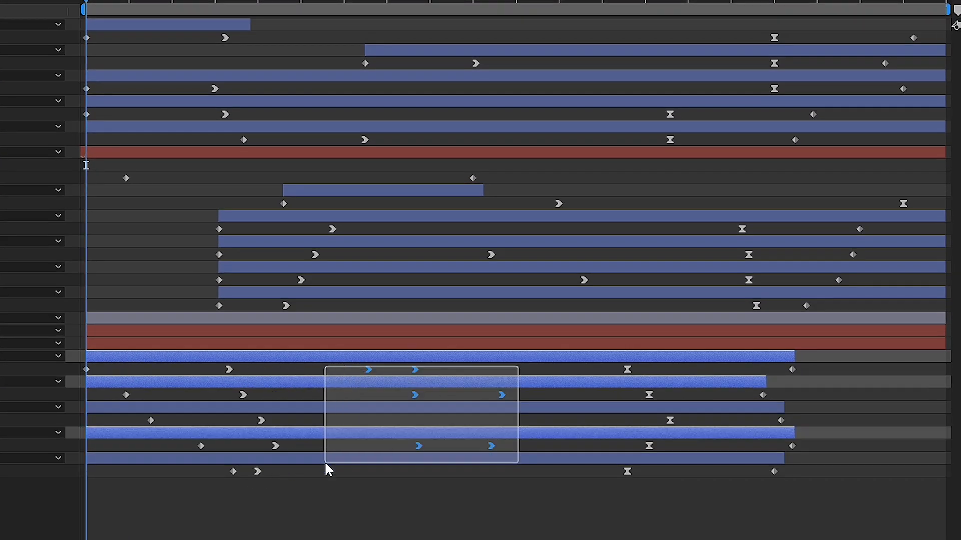
{"action": "left_click_drag", "start_coordinate": [416, 370], "coordinate": [380, 378]}
{"action": "left_click", "coordinate": [609, 414]}
{"action": "left_click_drag", "start_coordinate": [682, 515], "coordinate": [597, 378]}
{"action": "left_click_drag", "start_coordinate": [809, 497], "coordinate": [725, 371]}
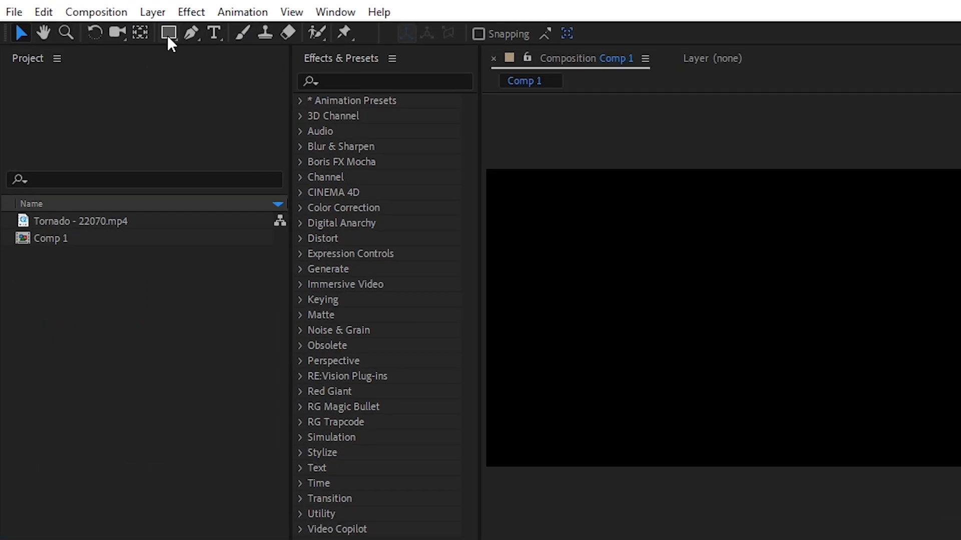
Draw a yellow square near the middle of Comp 1 and centre its anchor point within the shape
{"action": "left_click", "coordinate": [169, 34]}
{"action": "mouse_move", "coordinate": [656, 270]}
{"action": "left_mouse_down"}
{"action": "mouse_move", "coordinate": [682, 318]}
{"action": "mouse_move", "coordinate": [774, 365]}
{"action": "left_mouse_up"}
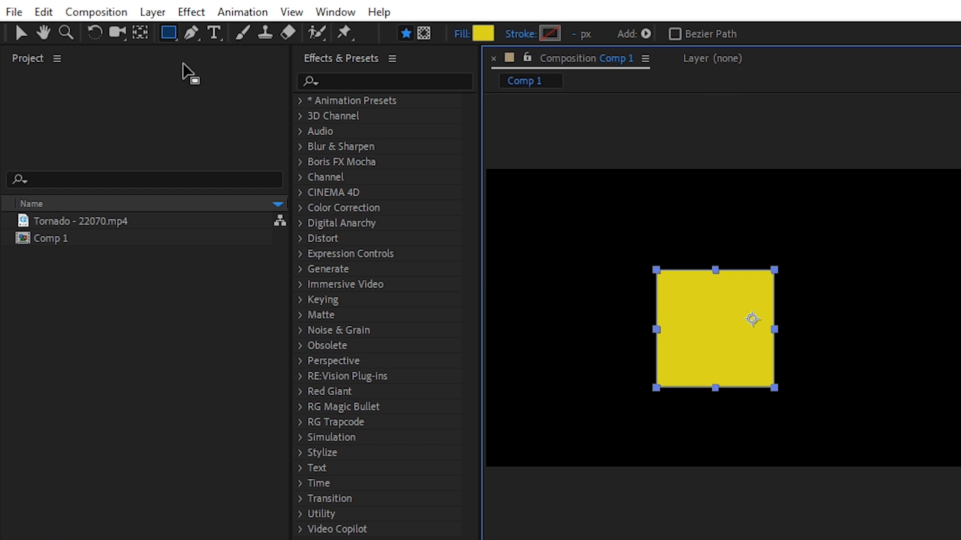
{"action": "double_click", "coordinate": [140, 34]}
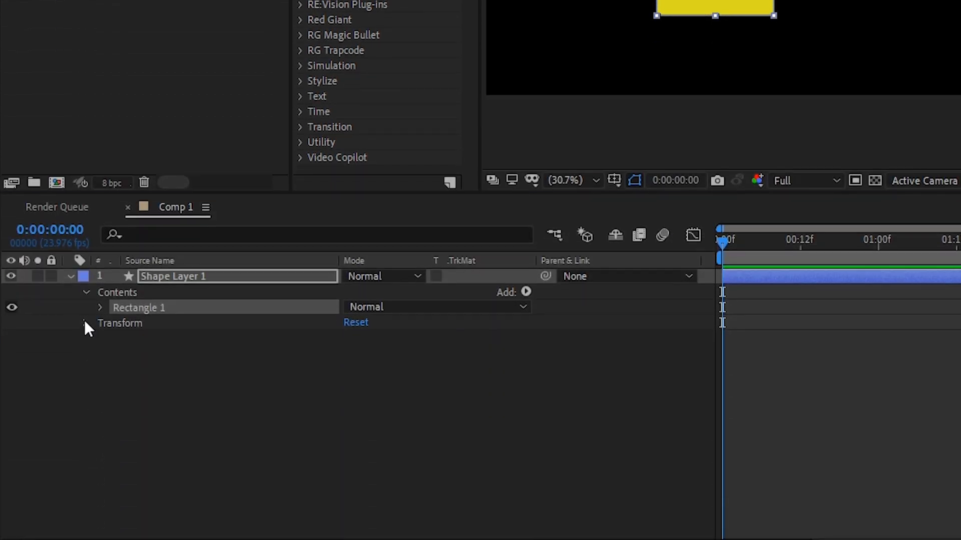
Keyframe Shape Layer 1's rotation from 0 at the start of the composition to one full revolution at 0:00:01:12
{"action": "left_click", "coordinate": [85, 476]}
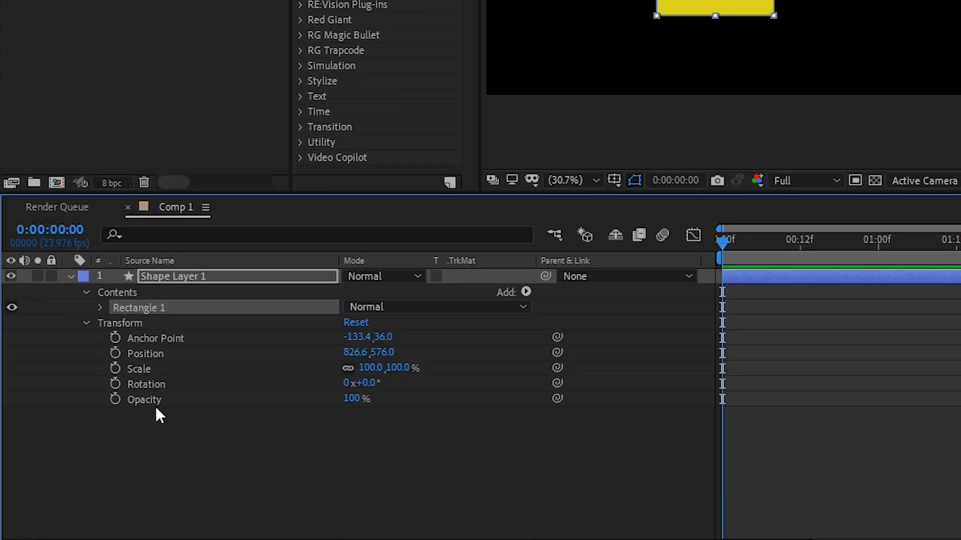
{"action": "left_click", "coordinate": [115, 384]}
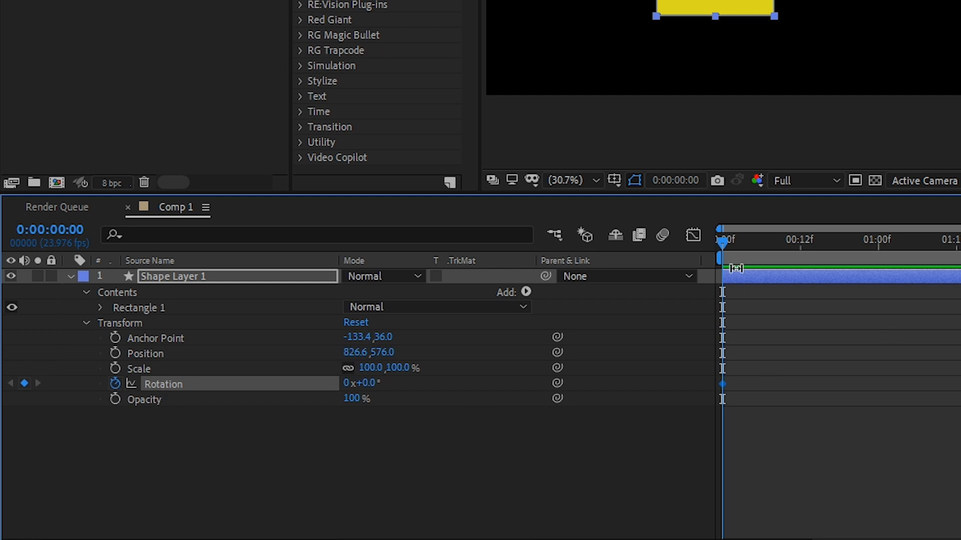
{"action": "left_click", "coordinate": [926, 260]}
{"action": "left_click_drag", "start_coordinate": [901, 258], "coordinate": [928, 258]}
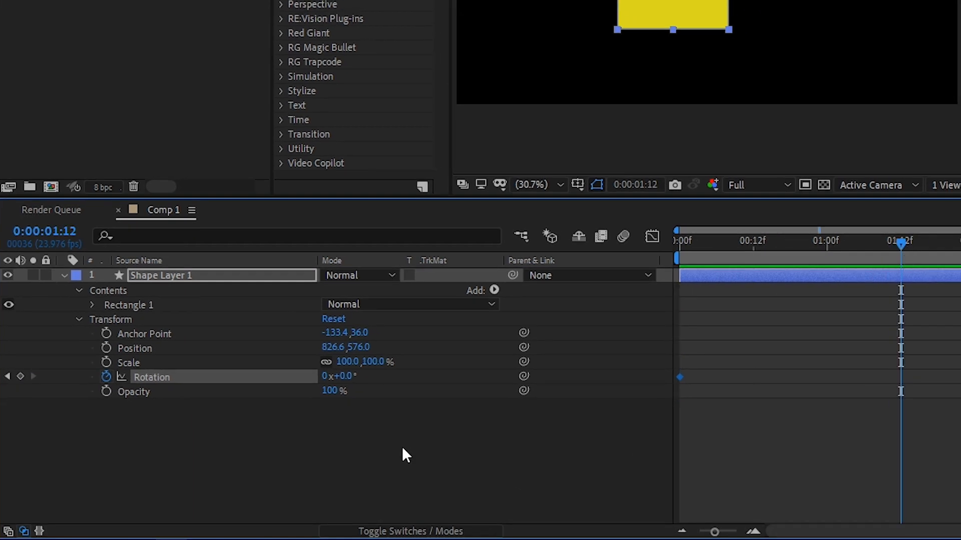
{"action": "left_click", "coordinate": [324, 376]}
{"action": "type", "text": "1"}
{"action": "key", "text": "Return"}
Apply Easy Ease In to the rotation keyframe at 0:00:01:12
{"action": "left_click_drag", "start_coordinate": [676, 244], "coordinate": [699, 249]}
{"action": "left_click_drag", "start_coordinate": [701, 371], "coordinate": [901, 393]}
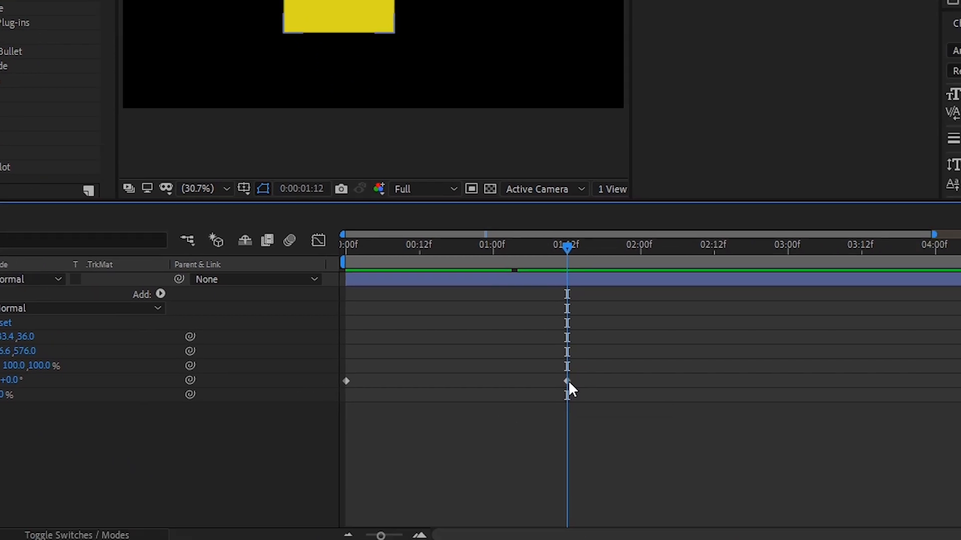
{"action": "right_click", "coordinate": [901, 494]}
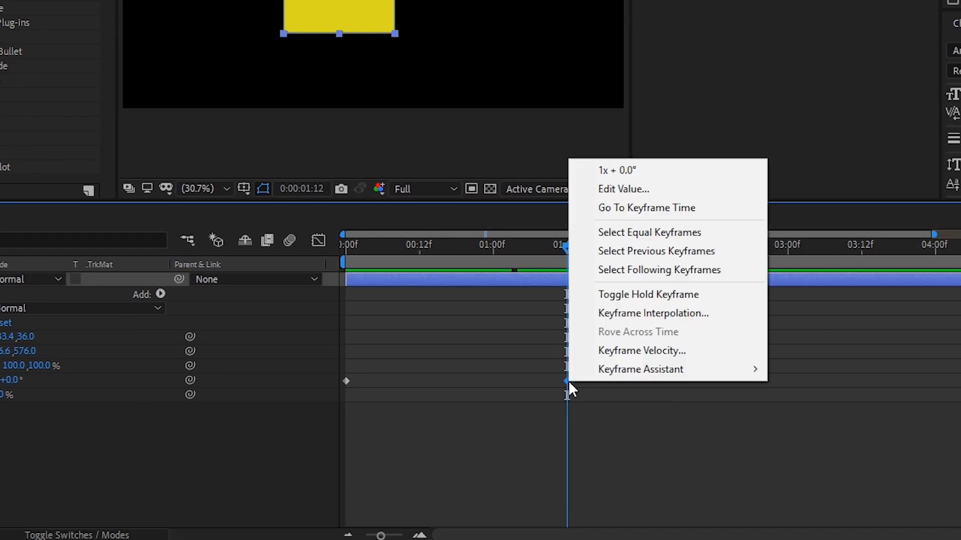
{"action": "mouse_move", "coordinate": [624, 372]}
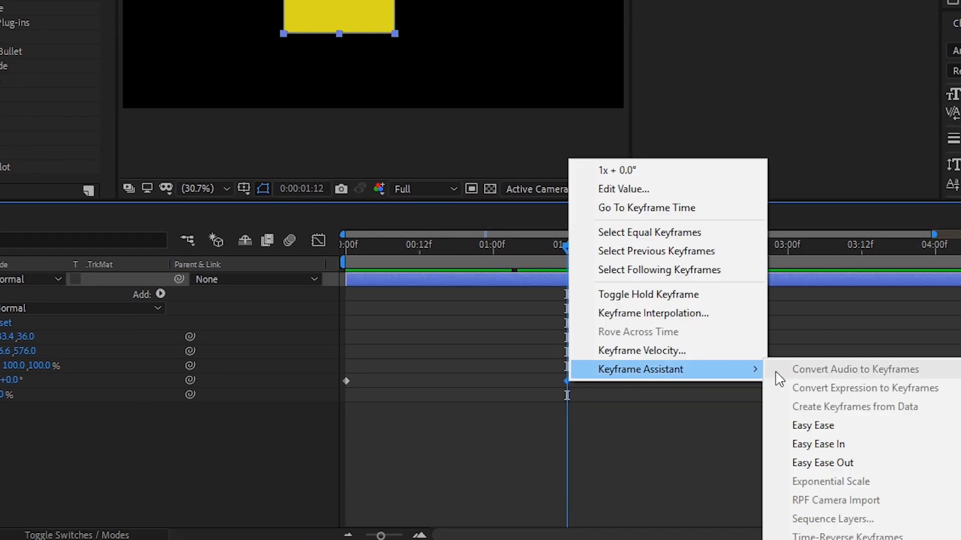
{"action": "left_click", "coordinate": [848, 447]}
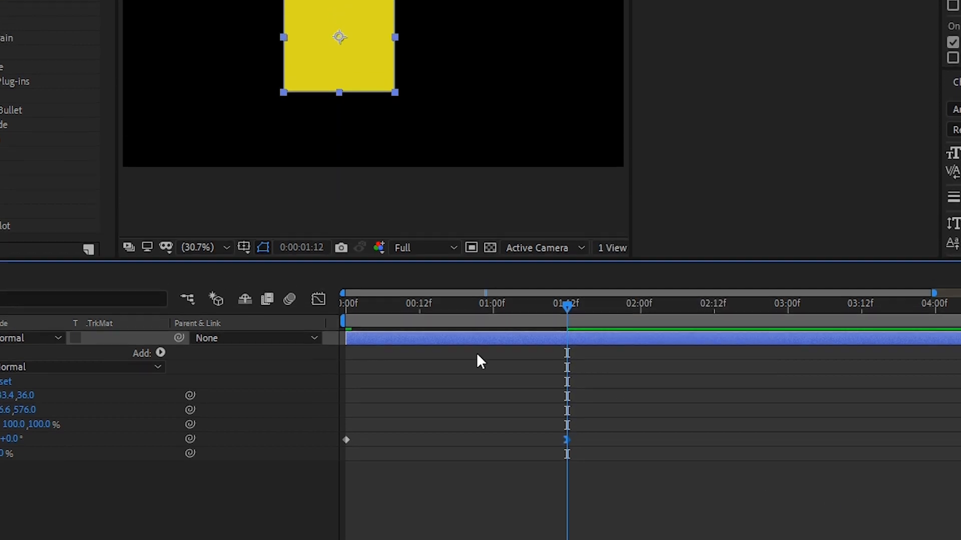
Preview the square's eased rotation by scrubbing between the two keyframes and playing it from the start
{"action": "left_click", "coordinate": [344, 252]}
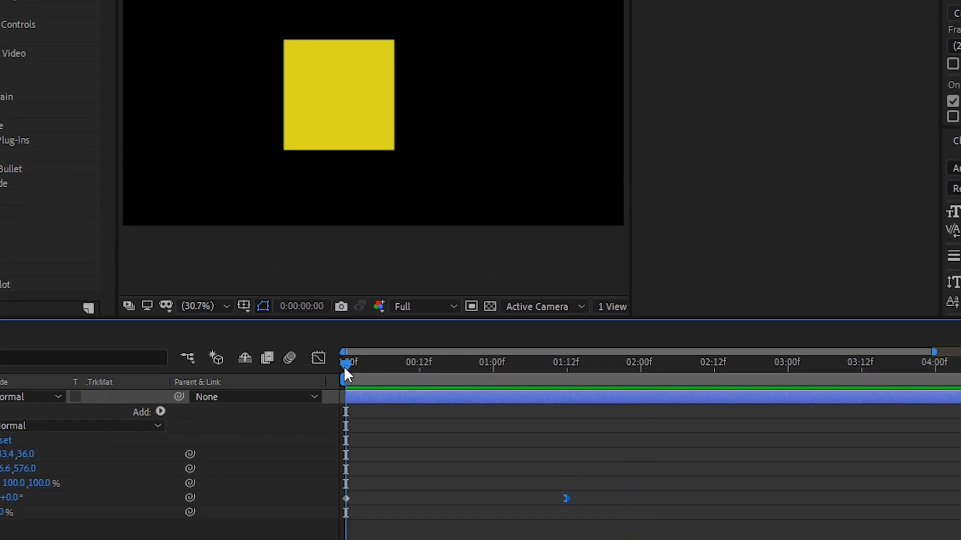
{"action": "left_click_drag", "start_coordinate": [345, 369], "coordinate": [563, 386]}
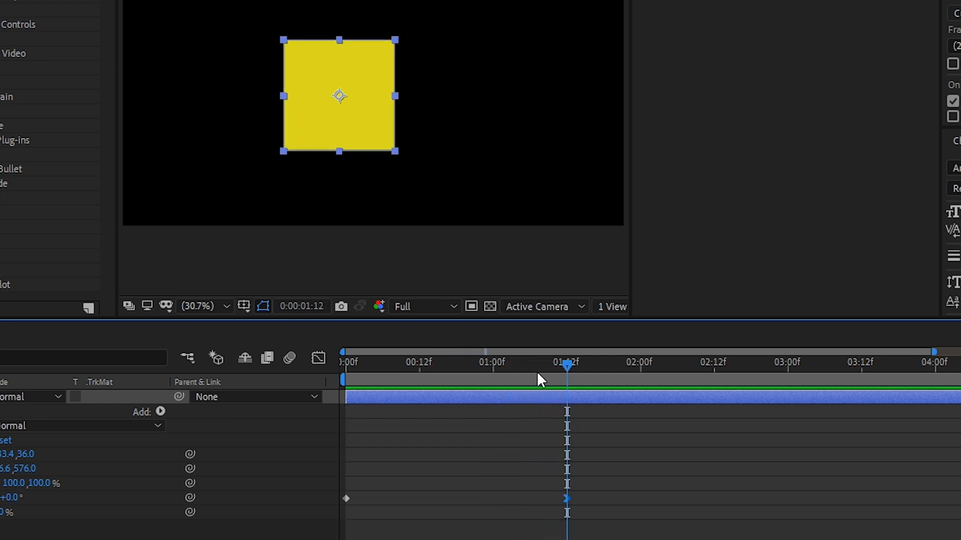
{"action": "left_click", "coordinate": [548, 369]}
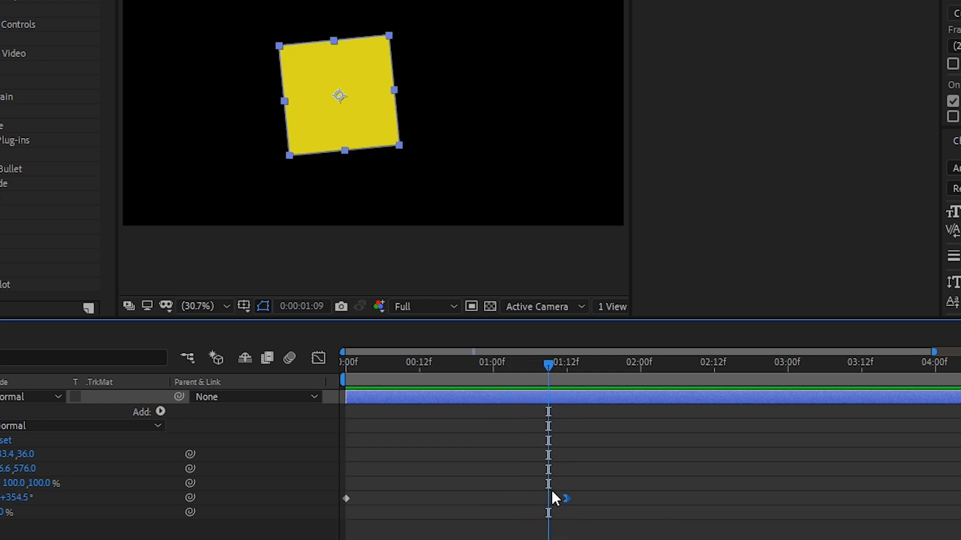
{"action": "left_click", "coordinate": [345, 370]}
{"action": "key", "text": "space"}
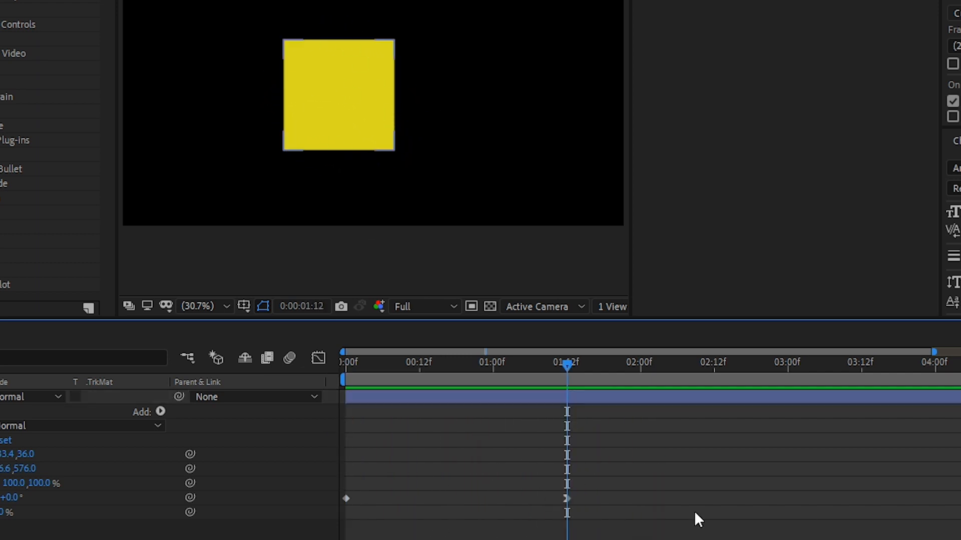
{"action": "left_click_drag", "start_coordinate": [607, 468], "coordinate": [292, 525]}
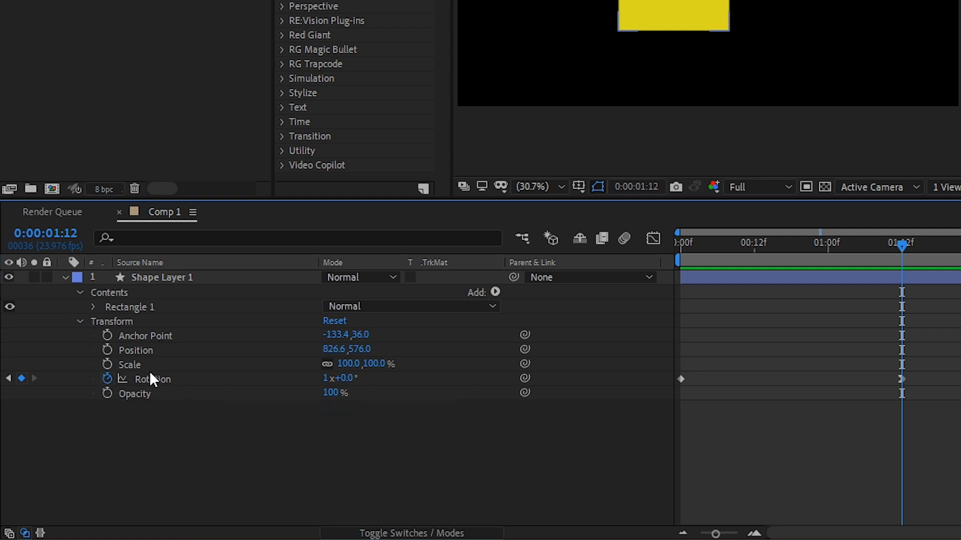
Add the expression loopOut() to Shape Layer 1's Rotation property
{"action": "left_click", "coordinate": [109, 379], "text": "alt"}
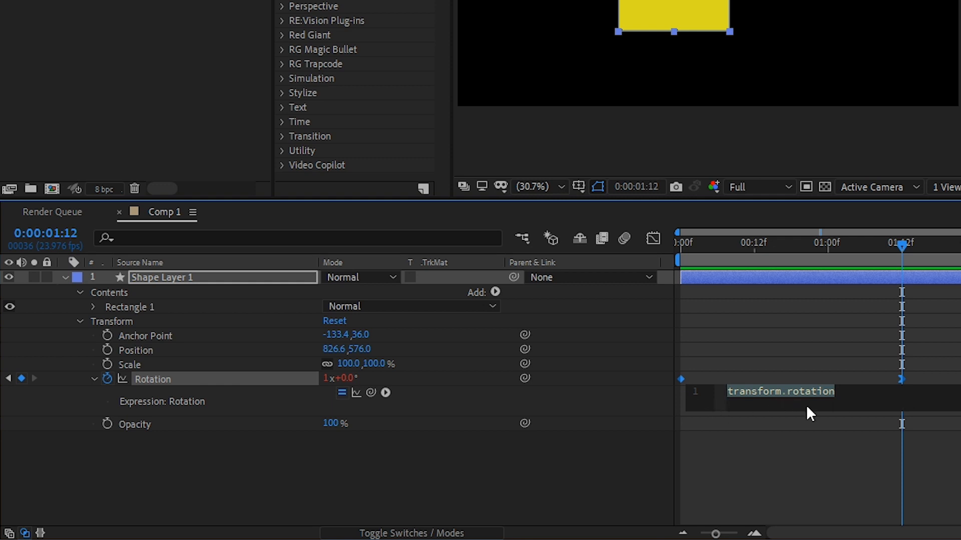
{"action": "type", "text": "loop"}
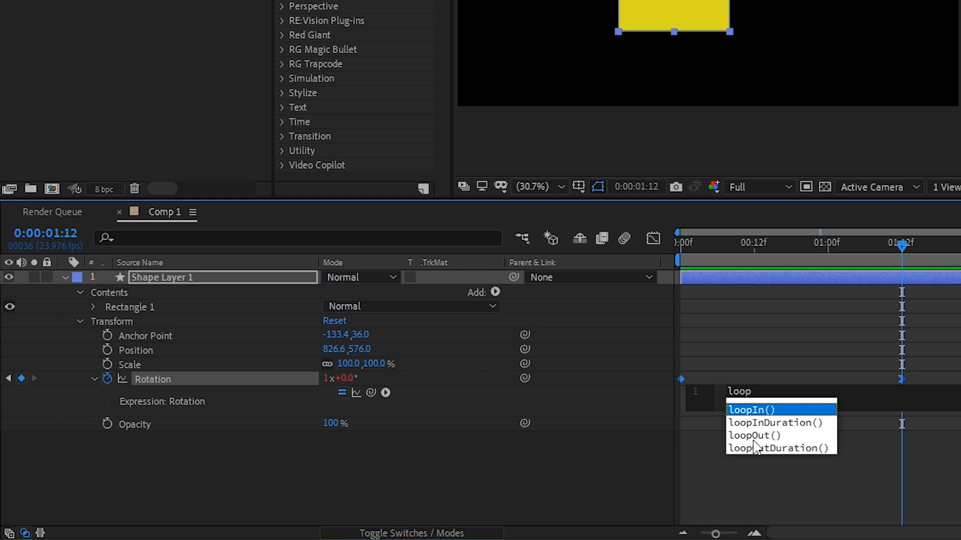
{"action": "key", "text": "Down"}
{"action": "key", "text": "Down"}
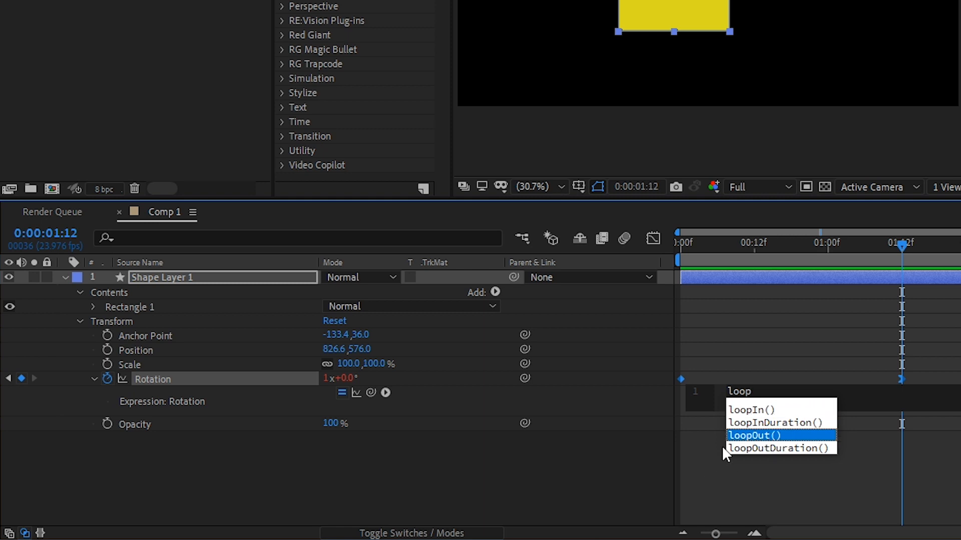
{"action": "key", "text": "Return"}
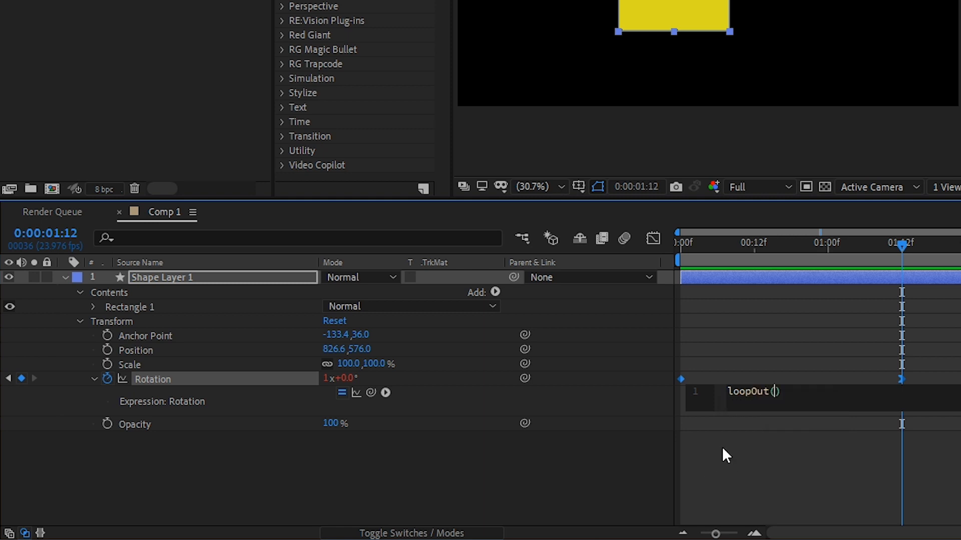
{"action": "left_click", "coordinate": [653, 476]}
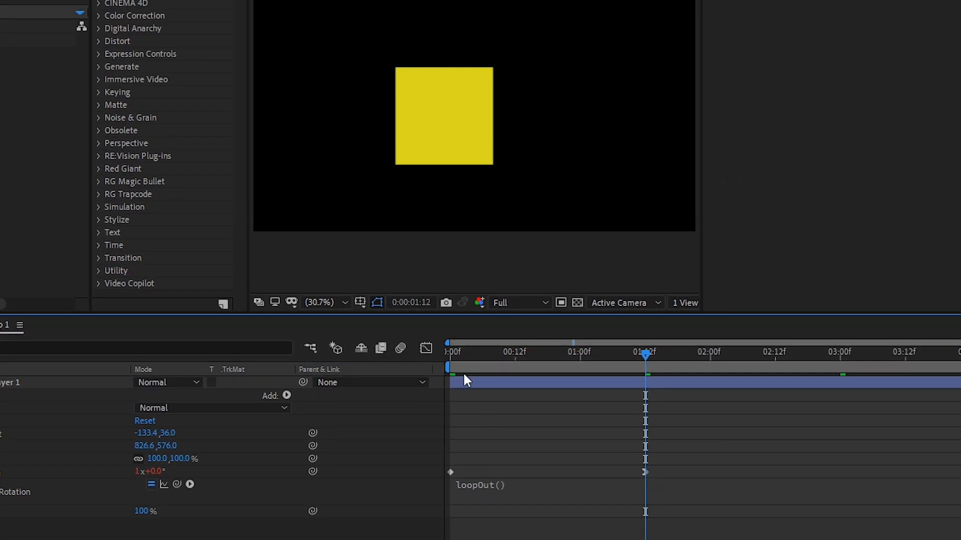
Play the looping rotation from the start of the composition and stop the preview
{"action": "key", "text": "Home"}
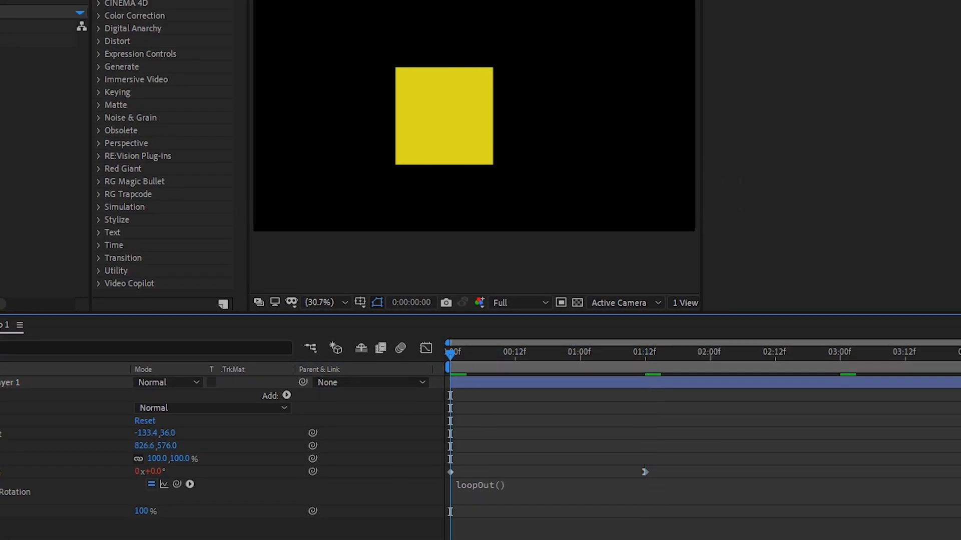
{"action": "key", "text": "space"}
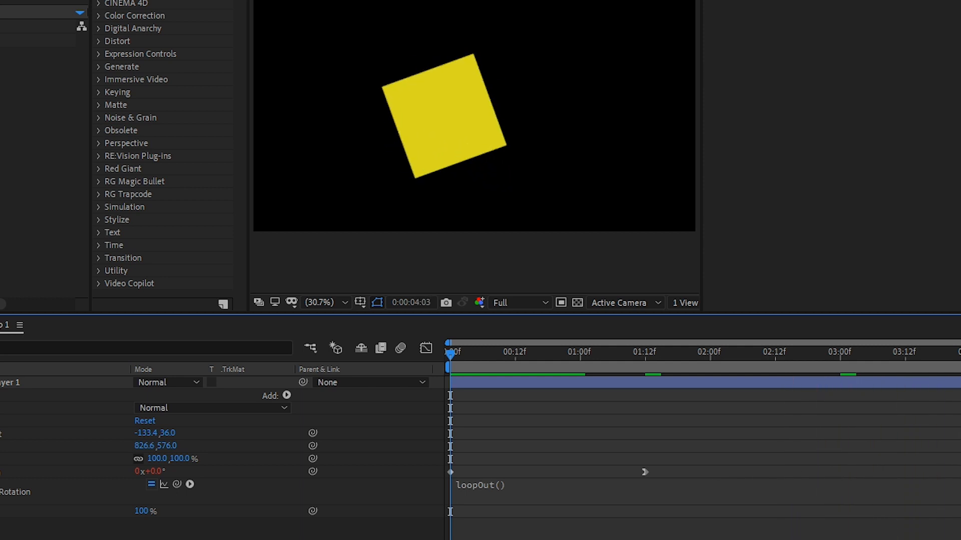
{"action": "key", "text": "space"}
{"action": "scroll", "coordinate": [480, 505], "scroll_direction": "down", "scroll_amount": 2}
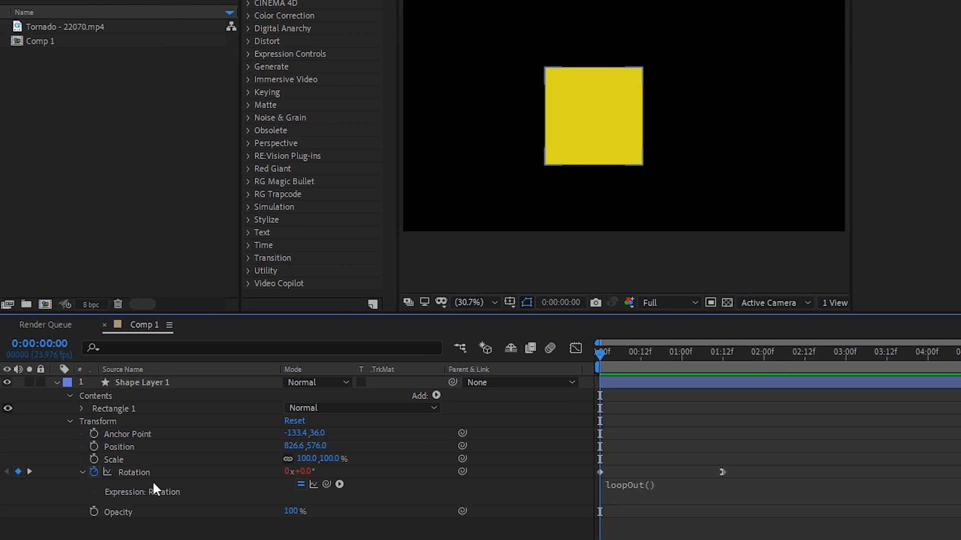
Delete both rotation keyframes and remove the loopOut() expression from Shape Layer 1's Rotation
{"action": "left_click_drag", "start_coordinate": [768, 462], "coordinate": [583, 474]}
{"action": "key", "text": "Delete"}
{"action": "left_click", "coordinate": [666, 496]}
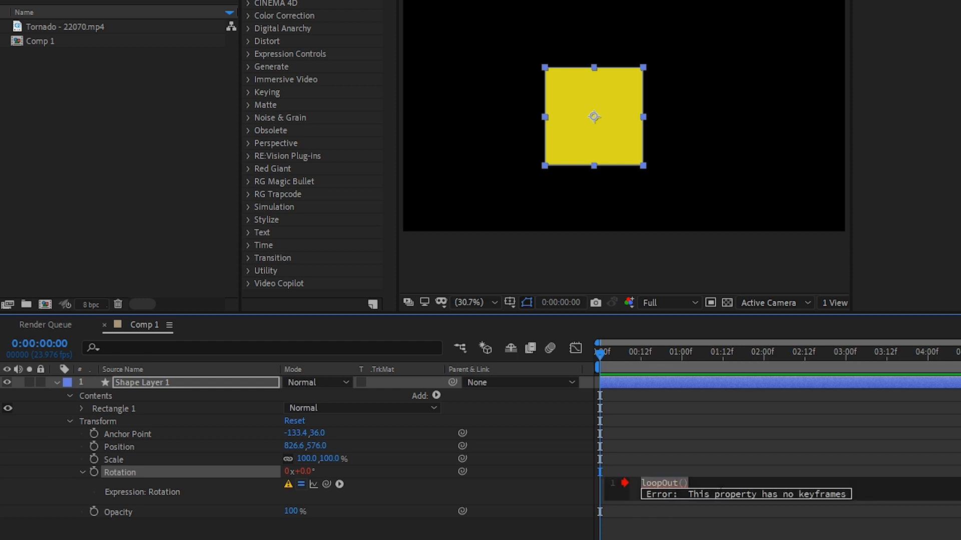
{"action": "key", "text": "Delete"}
{"action": "left_click", "coordinate": [493, 535]}
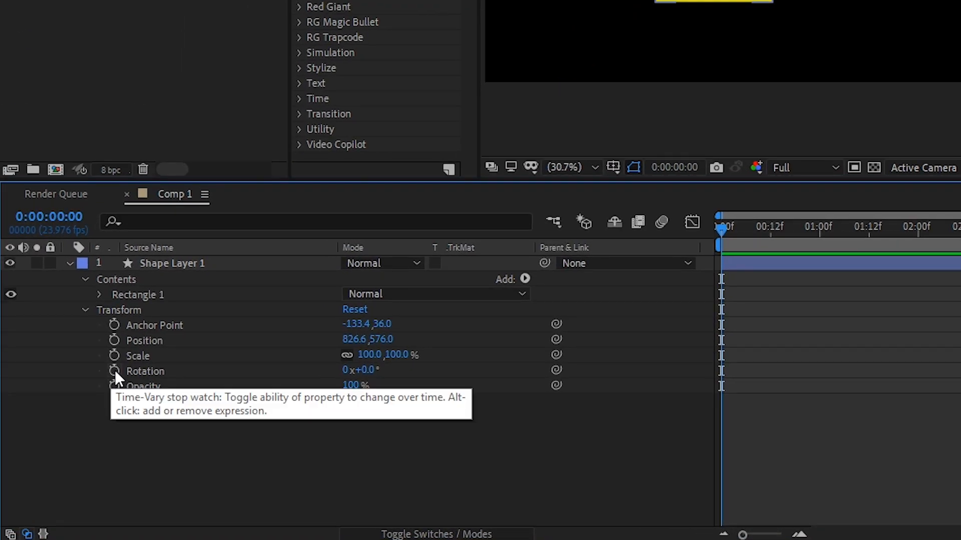
Add the expression time*10 to Shape Layer 1's Rotation and check the rotation value at one second
{"action": "left_click", "coordinate": [115, 371], "text": "alt"}
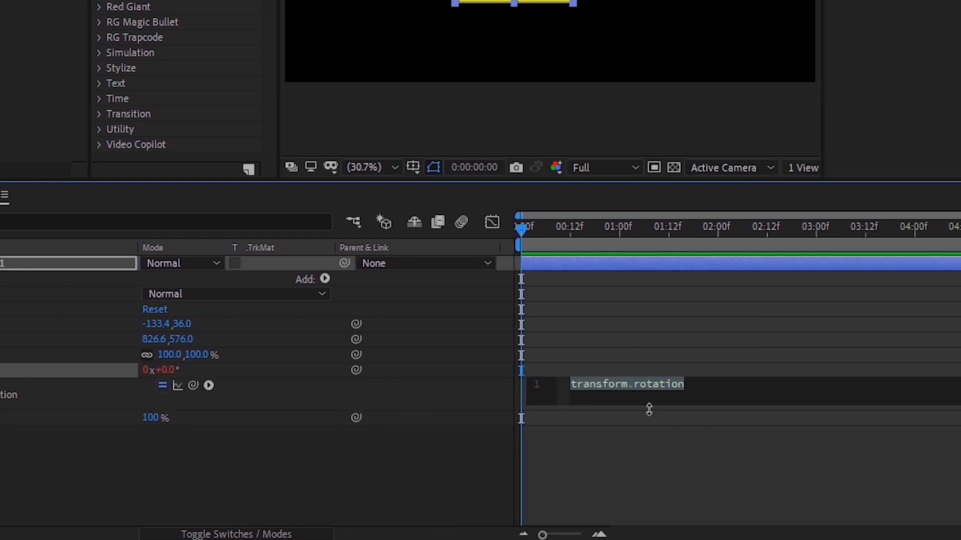
{"action": "type", "text": "time*"}
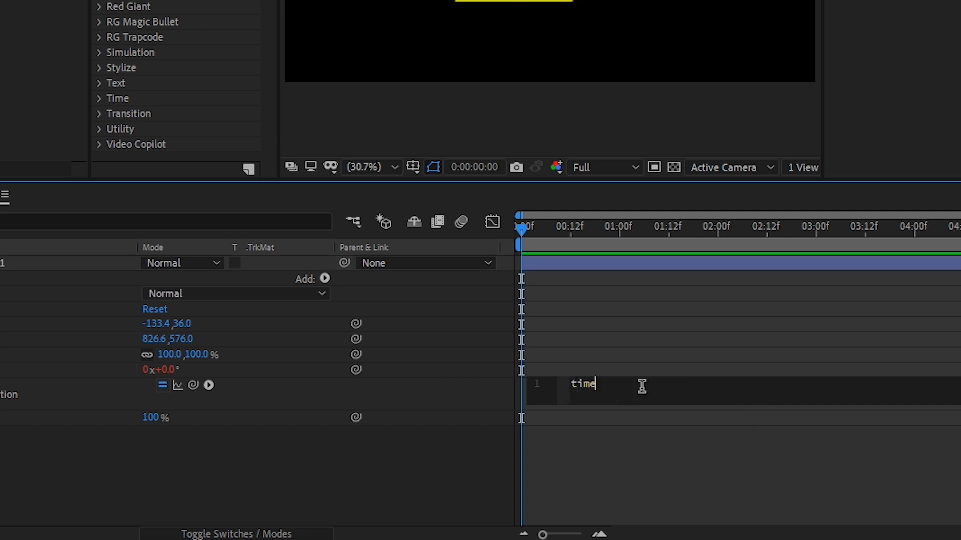
{"action": "type", "text": "10"}
{"action": "left_click", "coordinate": [460, 488]}
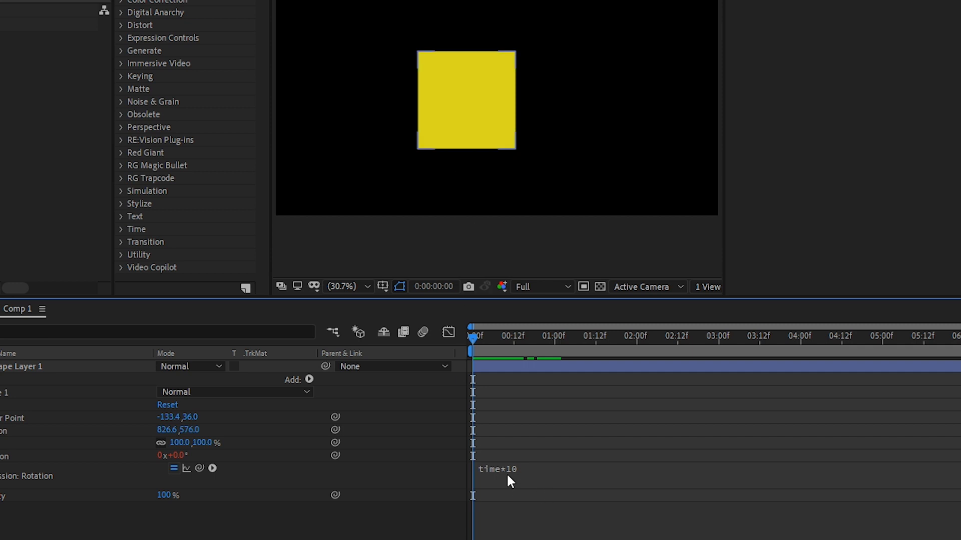
{"action": "left_click", "coordinate": [552, 341]}
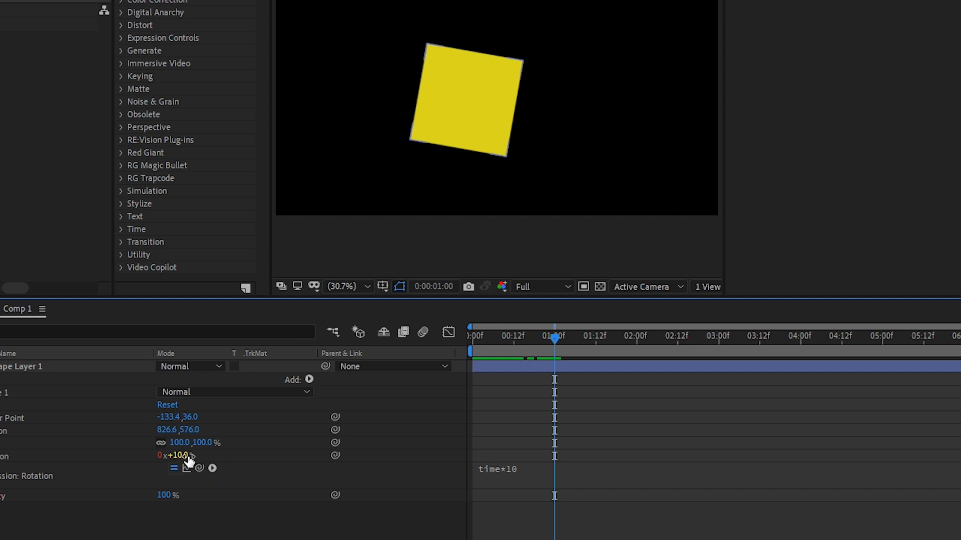
Change the rotation expression to time*-10 and check the square's rotation around one second
{"action": "left_click", "coordinate": [523, 472]}
{"action": "left_click", "coordinate": [551, 475]}
{"action": "key", "text": "Left"}
{"action": "key", "text": "Left"}
{"action": "type", "text": "-"}
{"action": "left_click", "coordinate": [536, 392]}
{"action": "mouse_move", "coordinate": [550, 339]}
{"action": "left_mouse_down"}
{"action": "mouse_move", "coordinate": [445, 343]}
{"action": "mouse_move", "coordinate": [551, 353]}
{"action": "left_mouse_up"}
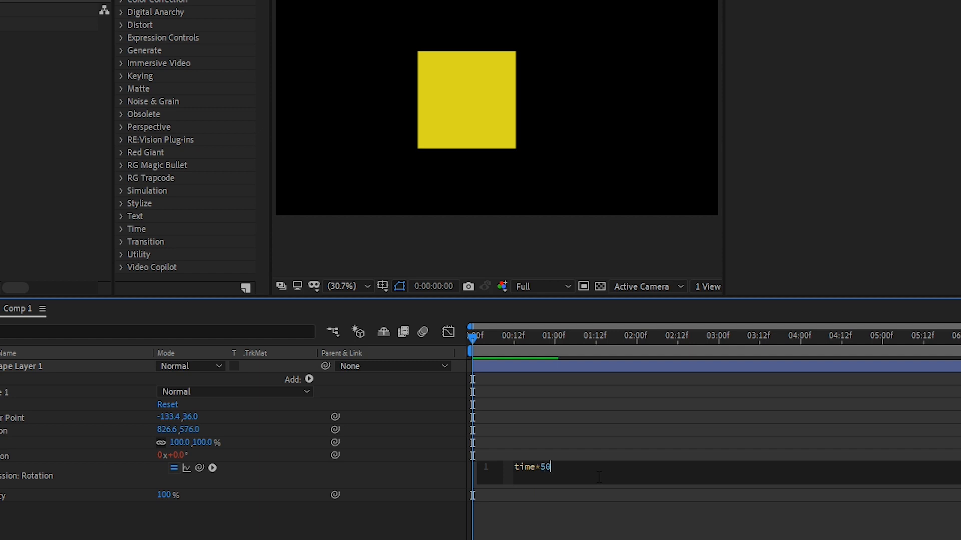
Set the rotation expression to time*50 and play a preview of the square's rotation
{"action": "left_click", "coordinate": [356, 538]}
{"action": "key", "text": "space"}
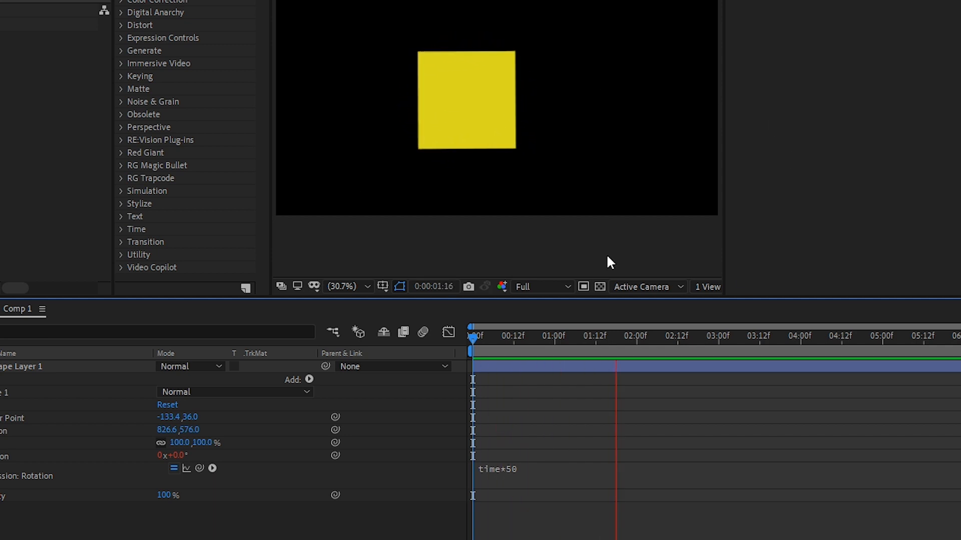
{"action": "key", "text": "space"}
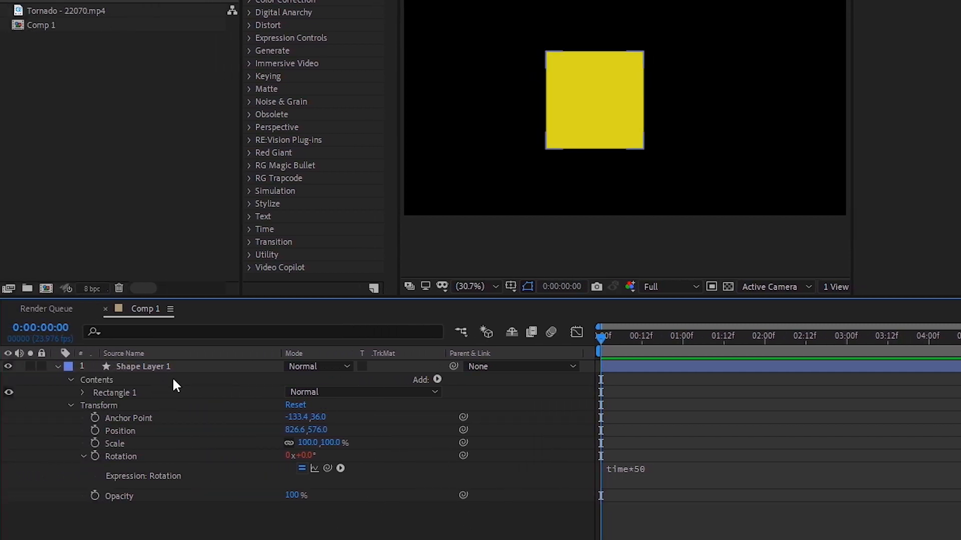
Duplicate Shape Layer 1 and remove the rotation expression from the duplicate, Shape Layer 2
{"action": "left_click", "coordinate": [142, 367]}
{"action": "key", "text": "ctrl+d"}
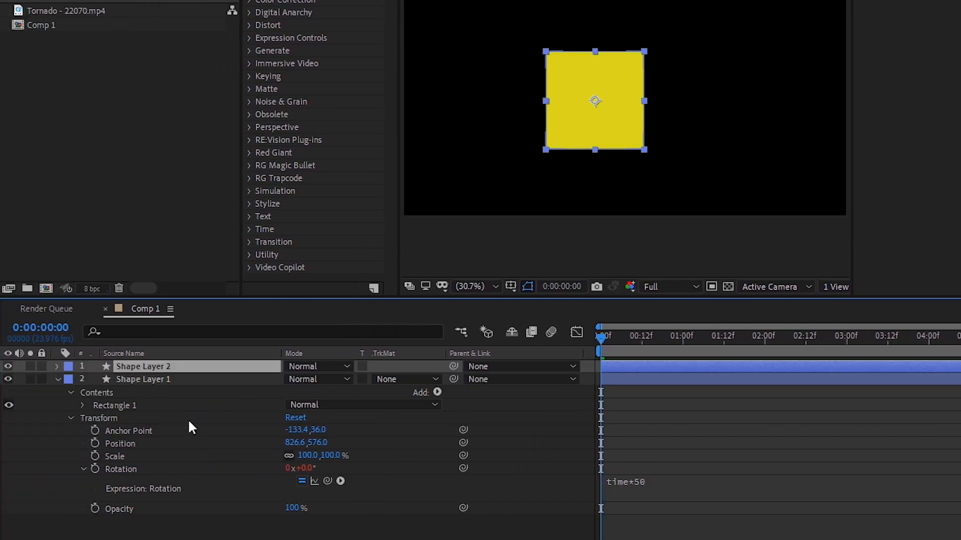
{"action": "left_click", "coordinate": [57, 366]}
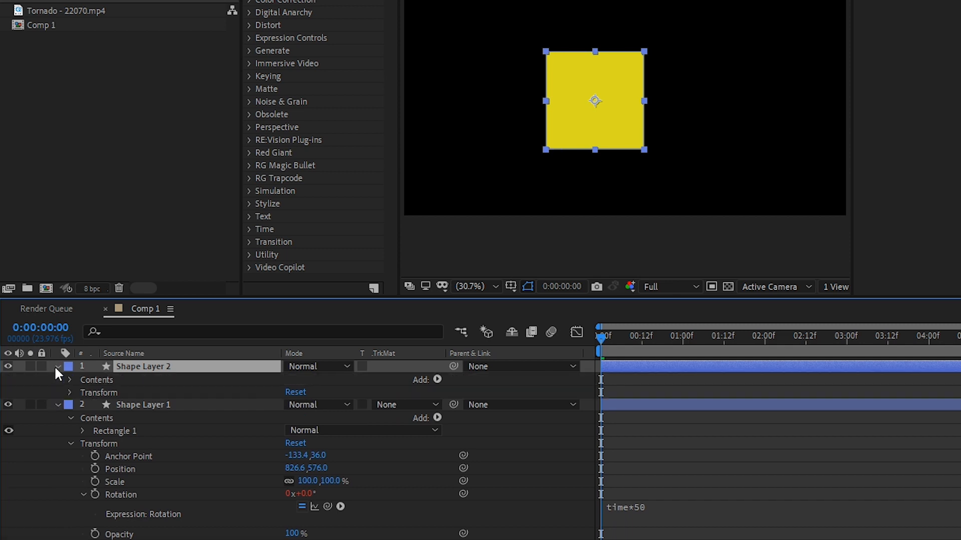
{"action": "left_click", "coordinate": [70, 393]}
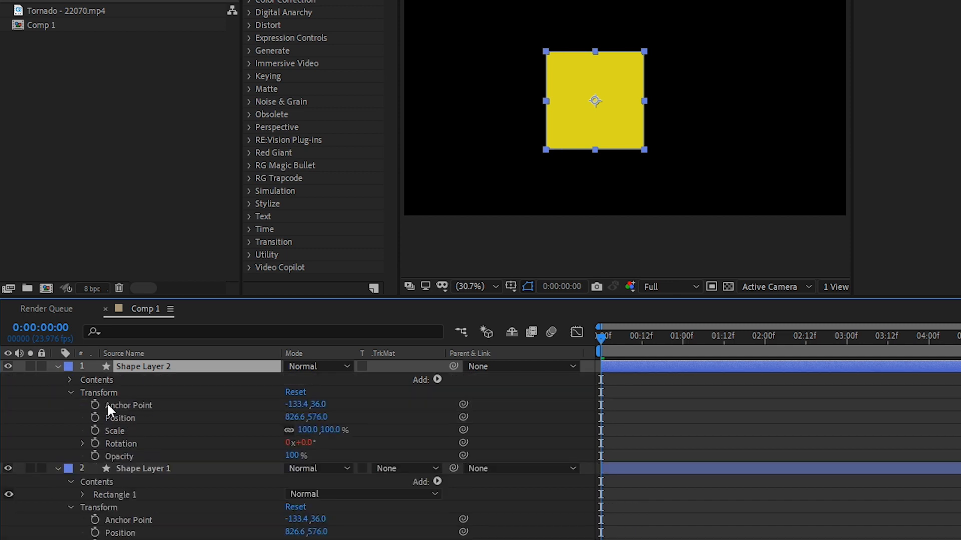
{"action": "scroll", "coordinate": [106, 403], "scroll_direction": "down", "scroll_amount": 1}
{"action": "left_click", "coordinate": [82, 423]}
{"action": "left_click", "coordinate": [626, 446]}
{"action": "key", "text": "BackSpace"}
{"action": "left_click", "coordinate": [684, 437]}
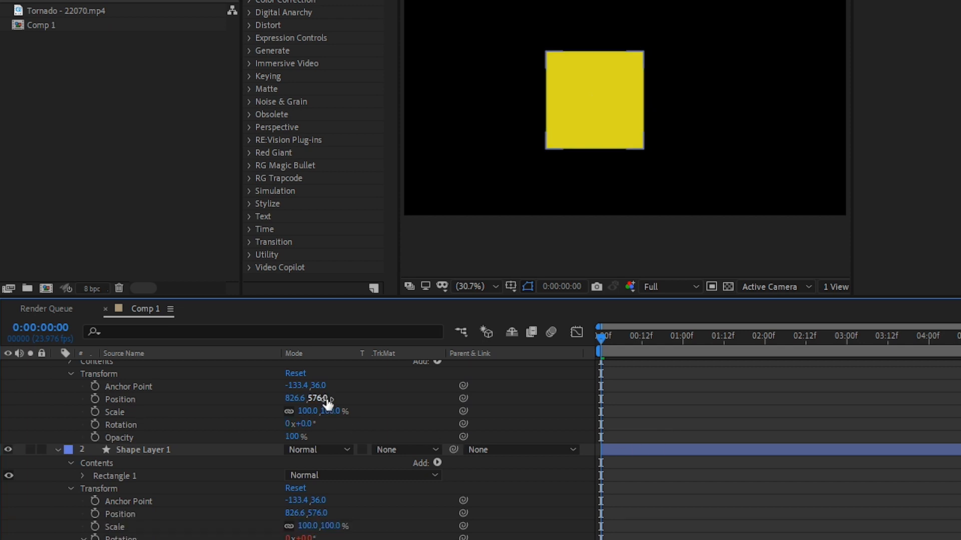
Link Shape Layer 2's Rotation to Shape Layer 1's Rotation with the pick whip and reveal the generated expression for comparison
{"action": "scroll", "coordinate": [132, 400], "scroll_direction": "up", "scroll_amount": 1}
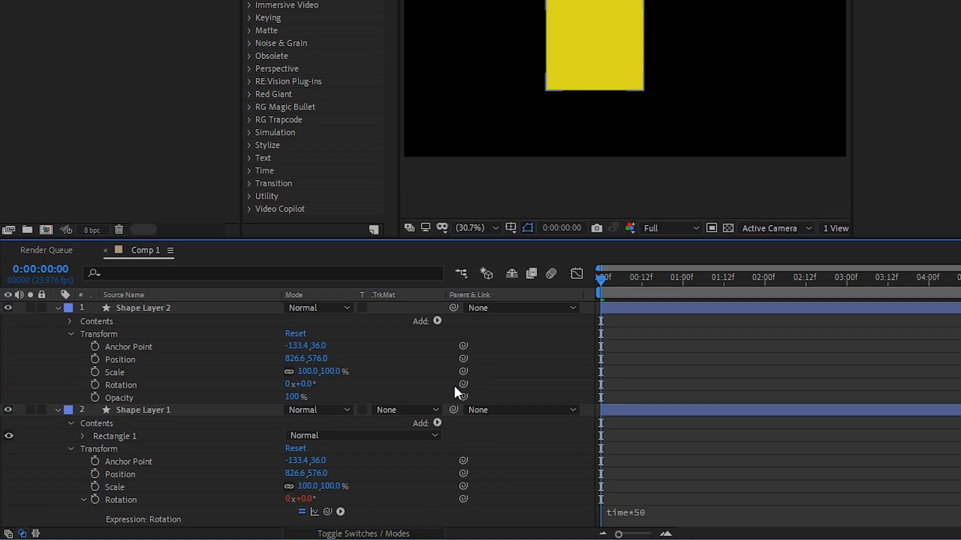
{"action": "left_click_drag", "start_coordinate": [463, 384], "coordinate": [121, 498]}
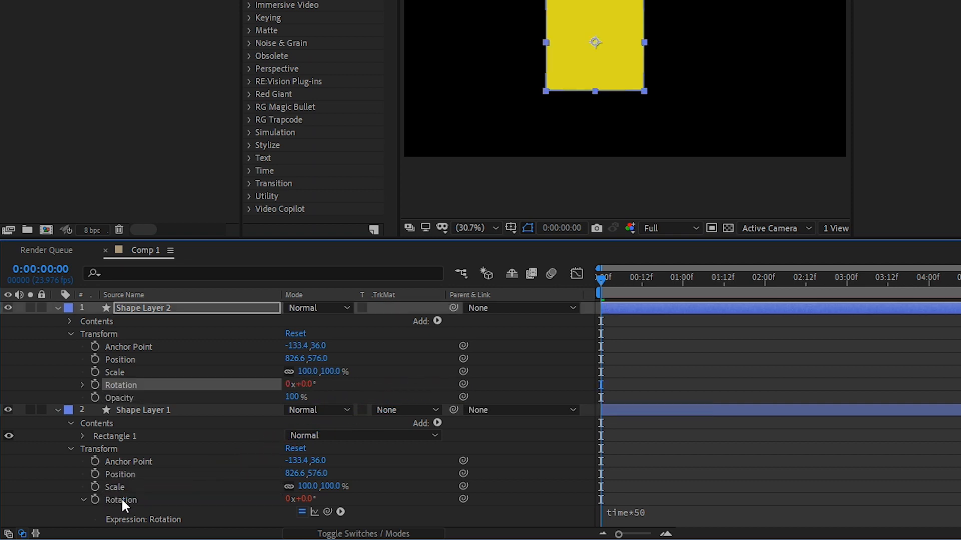
{"action": "left_click", "coordinate": [82, 385]}
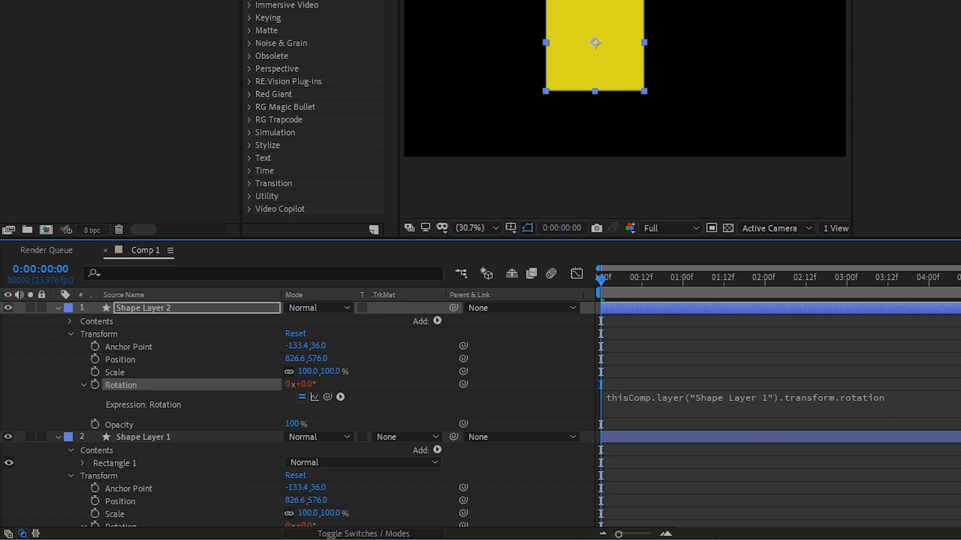
{"action": "scroll", "coordinate": [757, 401], "scroll_direction": "down", "scroll_amount": 3}
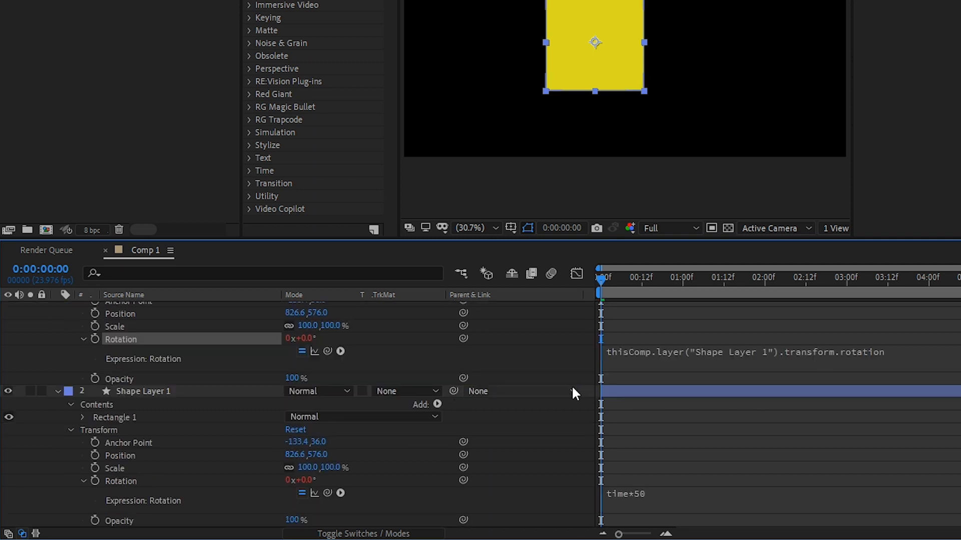
{"action": "left_click", "coordinate": [150, 395]}
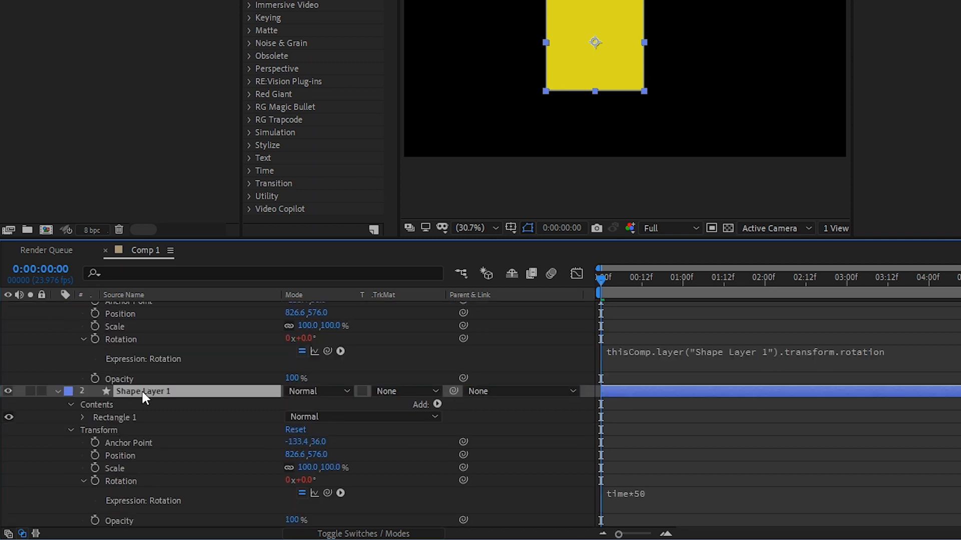
{"action": "left_click", "coordinate": [786, 354]}
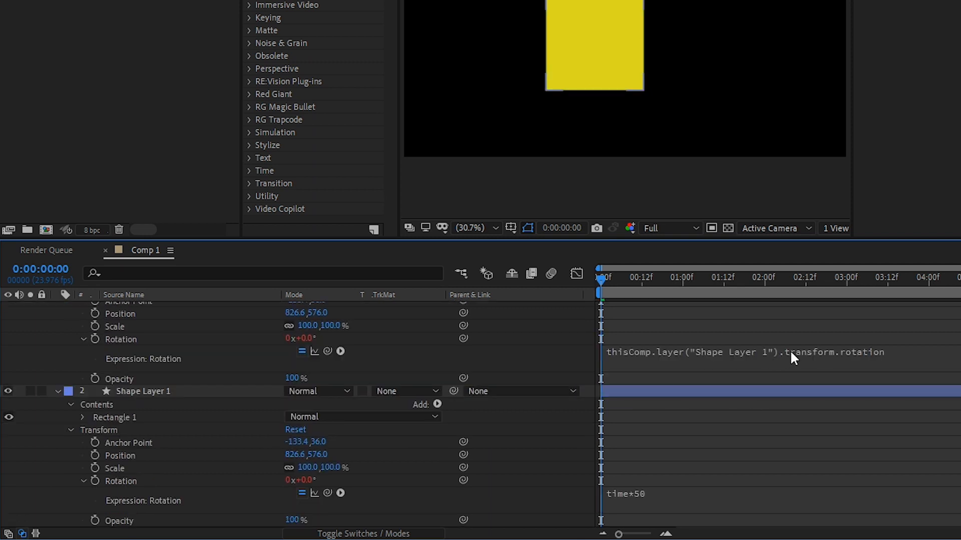
{"action": "left_click", "coordinate": [101, 430]}
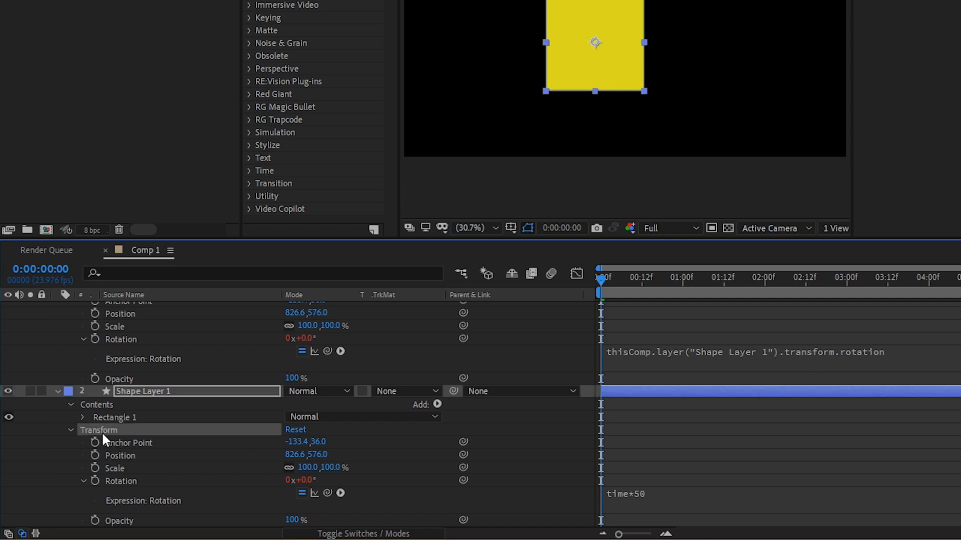
{"action": "left_click", "coordinate": [120, 480]}
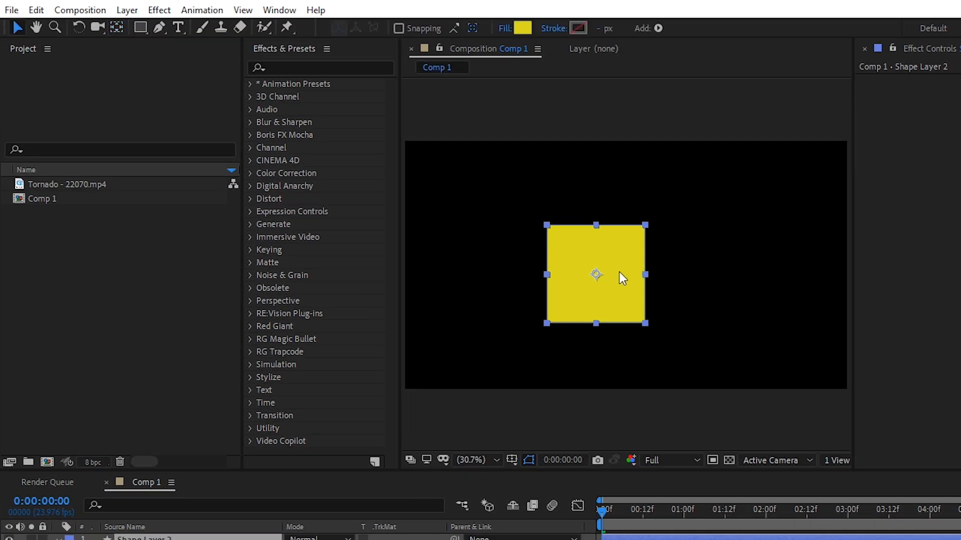
Move Shape Layer 2 beside the original square, to about 1409, 566, and preview the linked rotation of both squares
{"action": "left_click_drag", "start_coordinate": [620, 272], "coordinate": [749, 272]}
{"action": "key", "text": "space"}
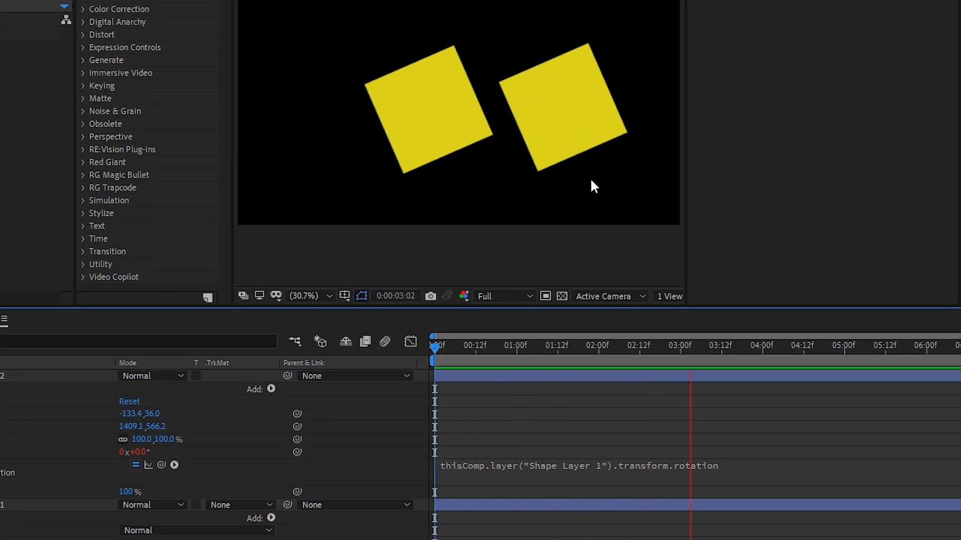
{"action": "key", "text": "space"}
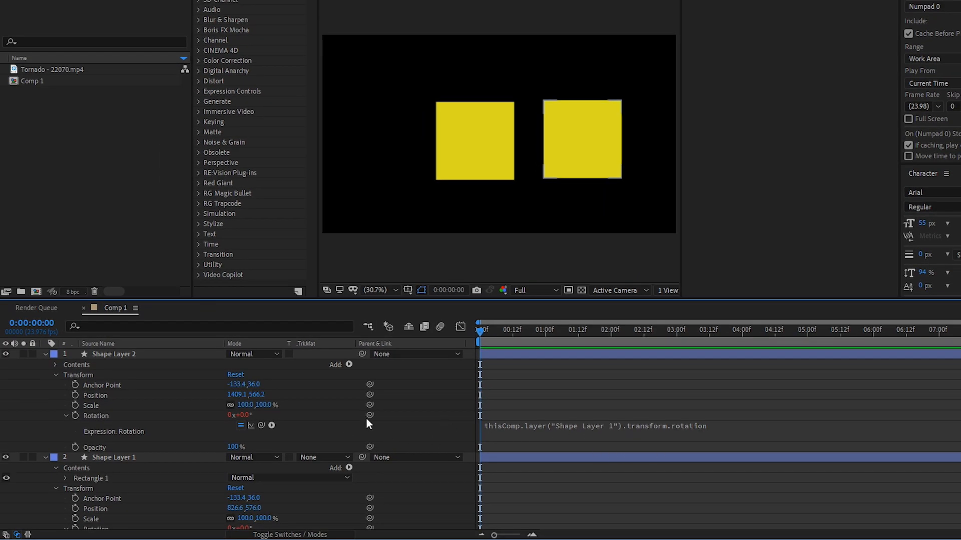
Append / 2 to Shape Layer 2's rotation expression and play a preview of both squares
{"action": "left_click", "coordinate": [145, 479]}
{"action": "left_click", "coordinate": [718, 436]}
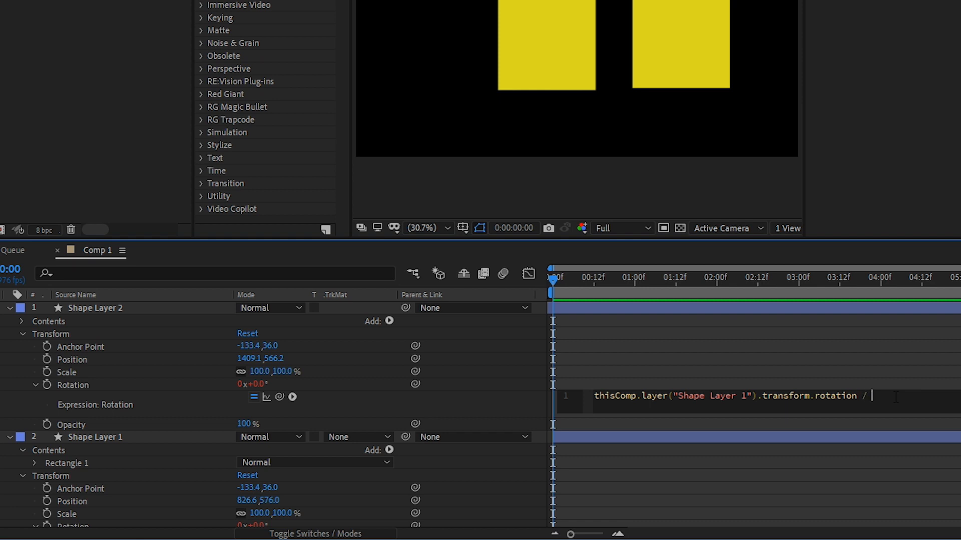
{"action": "left_click", "coordinate": [921, 366]}
{"action": "key", "text": "space"}
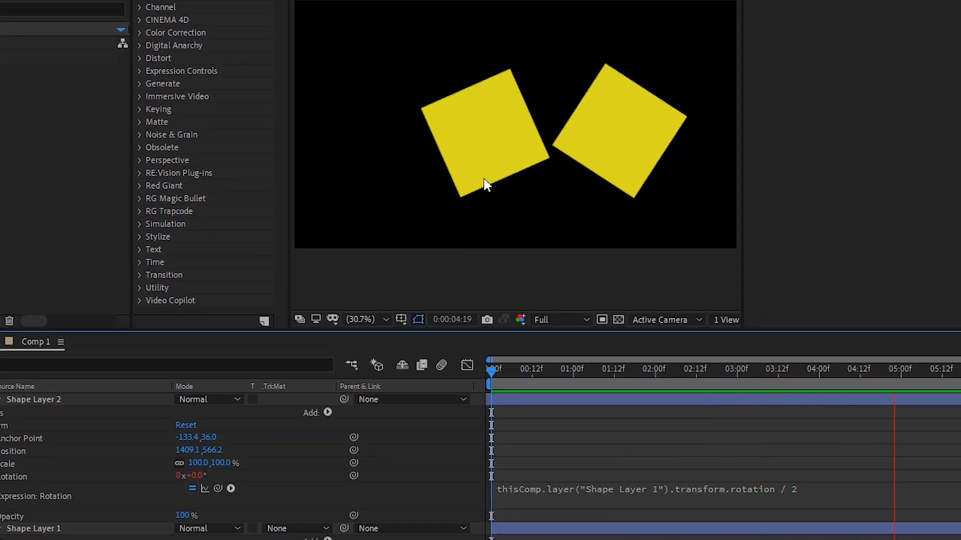
Change the divisor in Shape Layer 2's rotation expression to 4 and preview the rotation
{"action": "left_click", "coordinate": [803, 494]}
{"action": "left_click_drag", "start_coordinate": [817, 488], "coordinate": [812, 488]}
{"action": "type", "text": "4"}
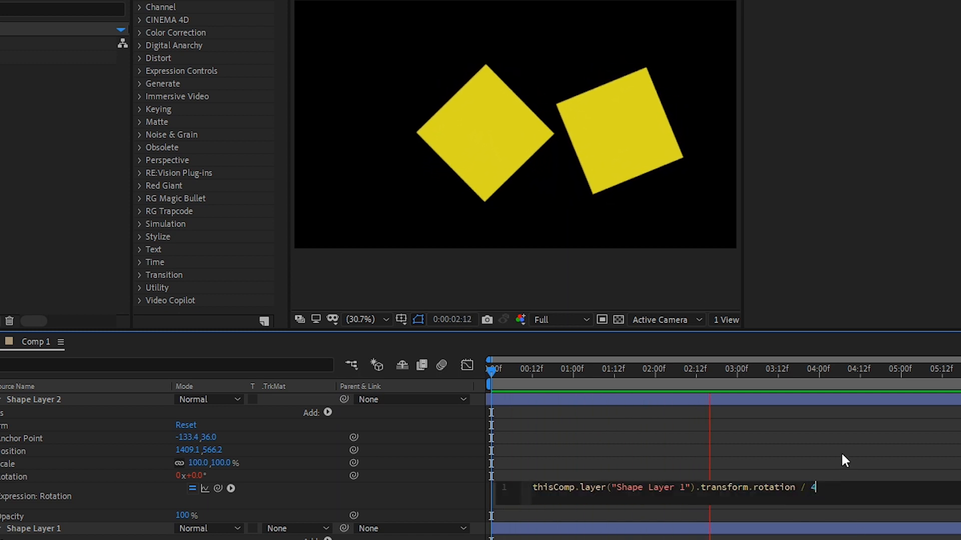
{"action": "left_click", "coordinate": [456, 407]}
{"action": "key", "text": "space"}
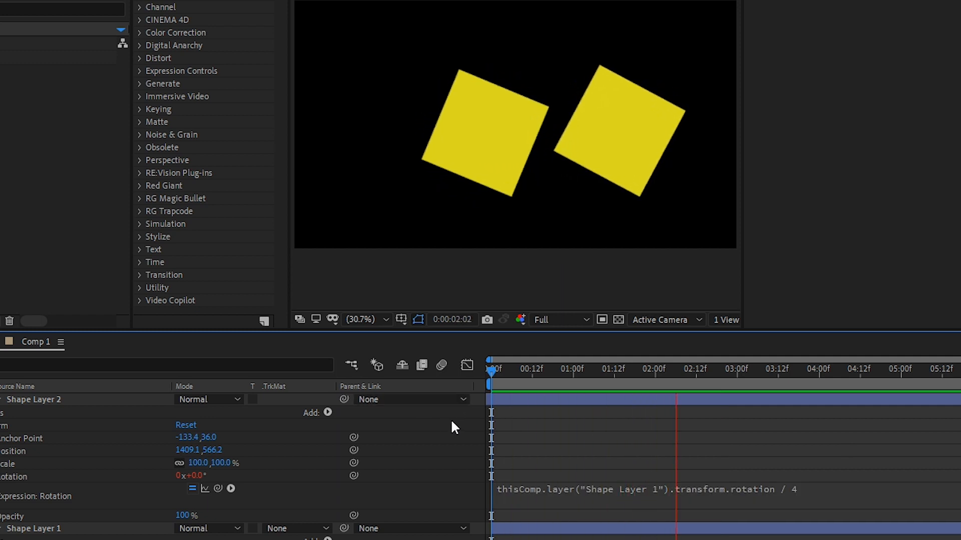
Change the end of Shape Layer 2's rotation expression to * 15 and preview the rotation
{"action": "left_click", "coordinate": [806, 372]}
{"action": "left_click", "coordinate": [808, 488]}
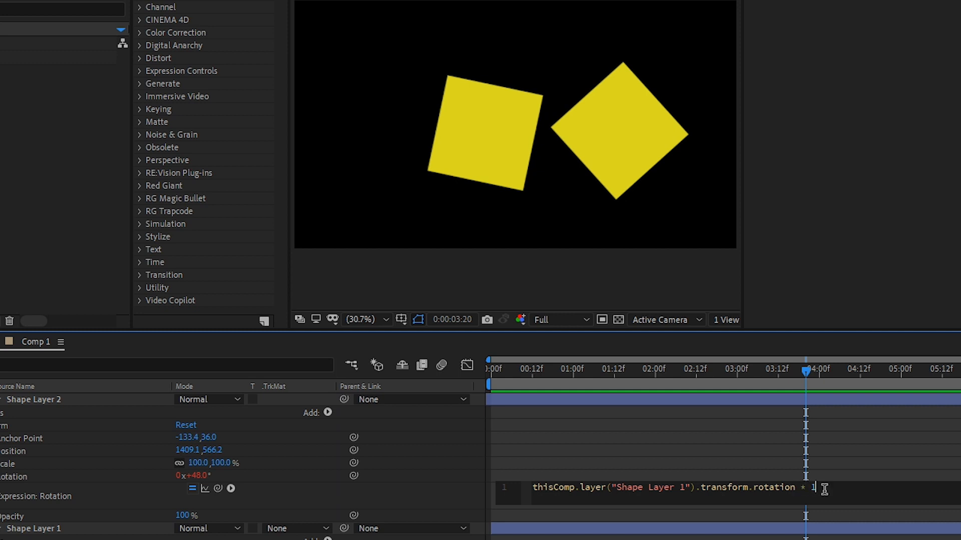
{"action": "left_click", "coordinate": [494, 454]}
{"action": "key", "text": "space"}
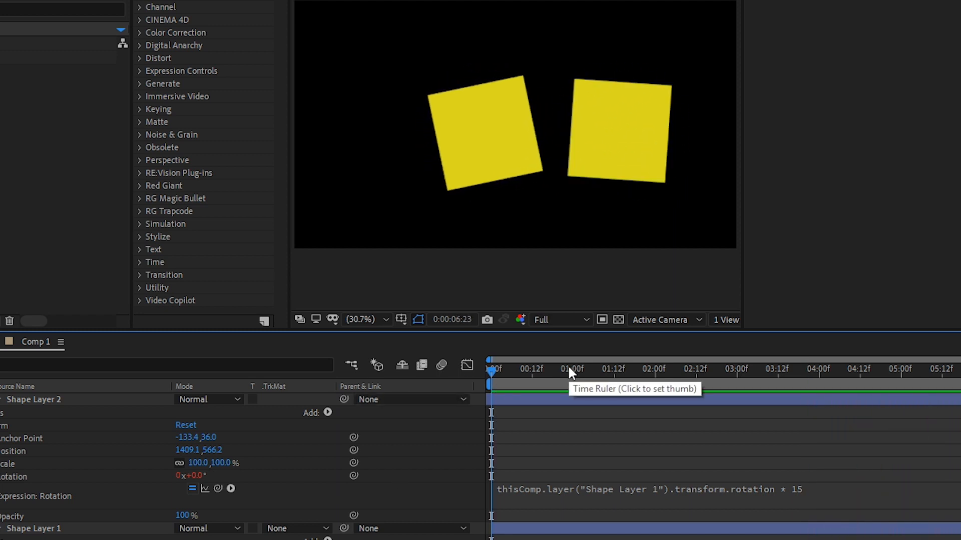
{"action": "key", "text": "space"}
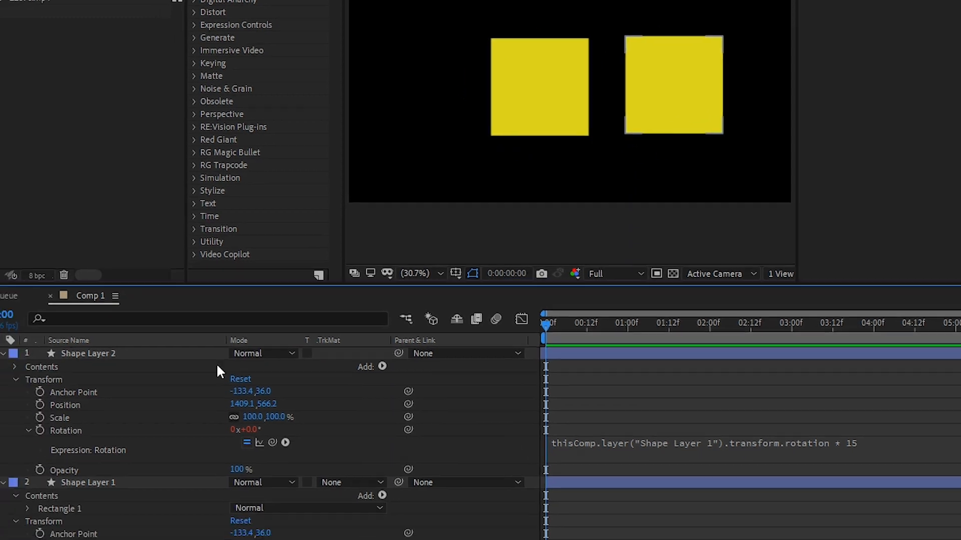
Delete Shape Layer 2 and briefly preview the rotation of Shape Layer 1
{"action": "left_click", "coordinate": [36, 400]}
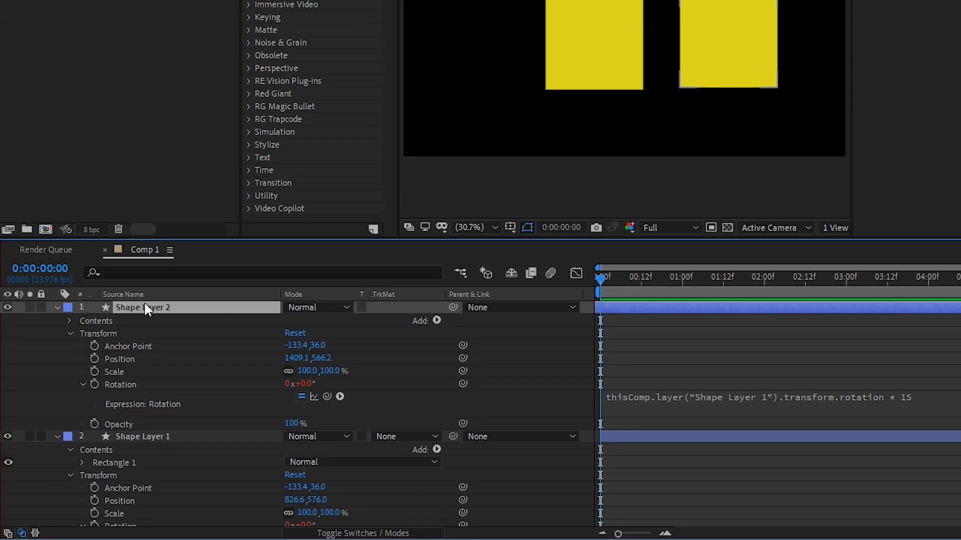
{"action": "key", "text": "Delete"}
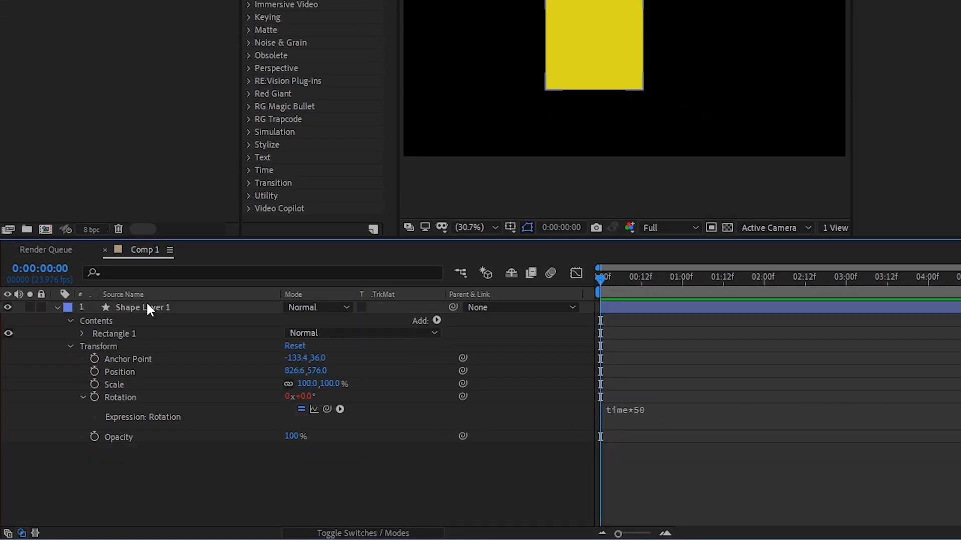
{"action": "left_click", "coordinate": [133, 308]}
{"action": "key", "text": "space"}
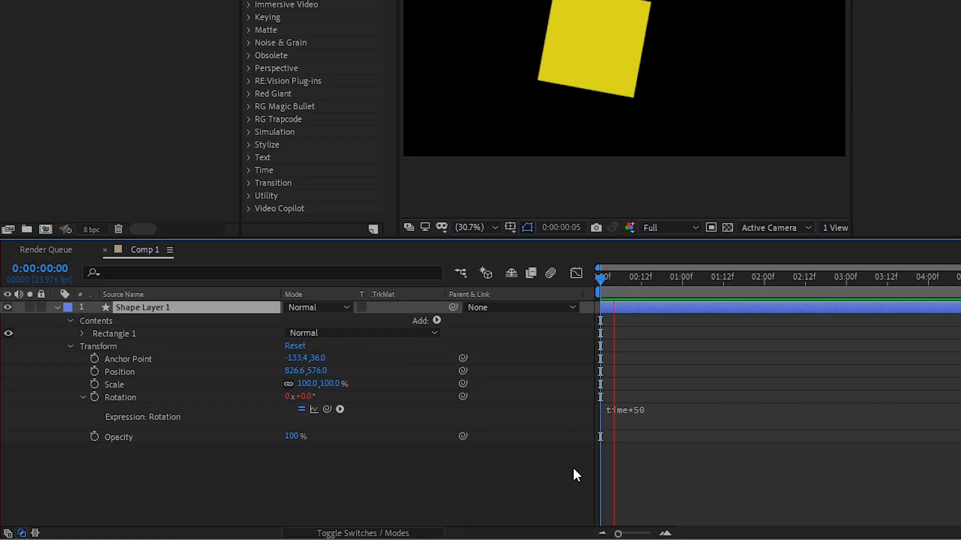
{"action": "key", "text": "space"}
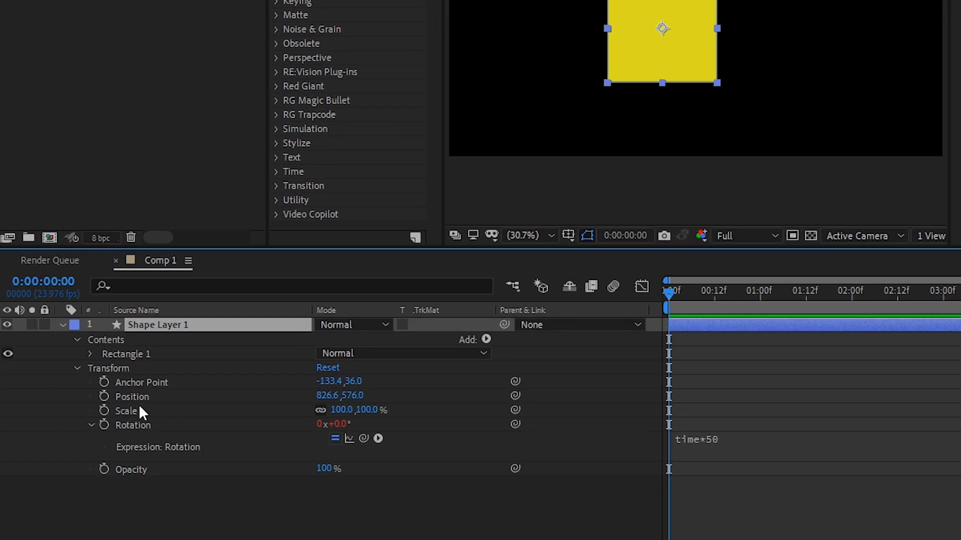
Set Shape Layer 1's Scale to 25%
{"action": "left_click", "coordinate": [127, 384]}
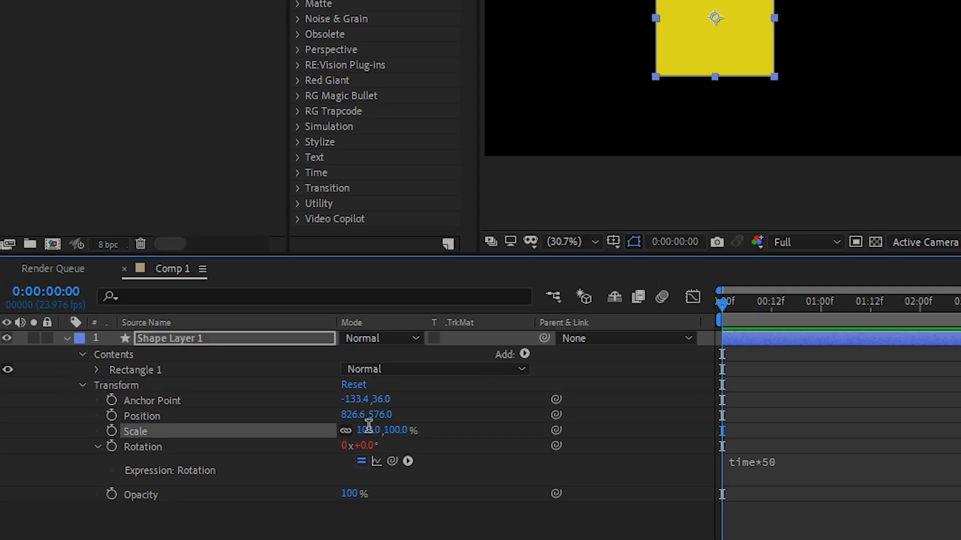
{"action": "left_click", "coordinate": [368, 426]}
{"action": "type", "text": "25"}
{"action": "left_click", "coordinate": [476, 537]}
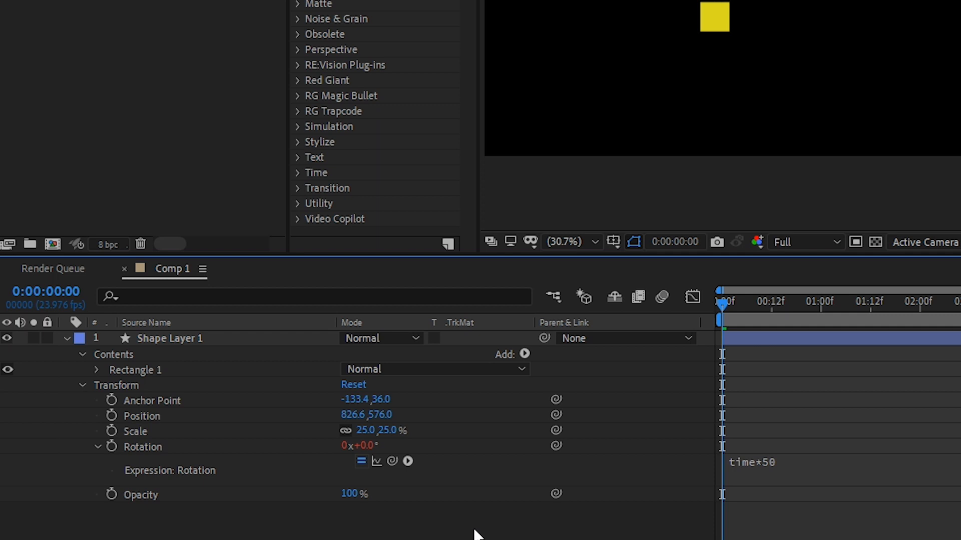
Add the expression wiggle(2,200) to Shape Layer 1's Position and preview the motion
{"action": "left_click", "coordinate": [111, 415], "text": "alt"}
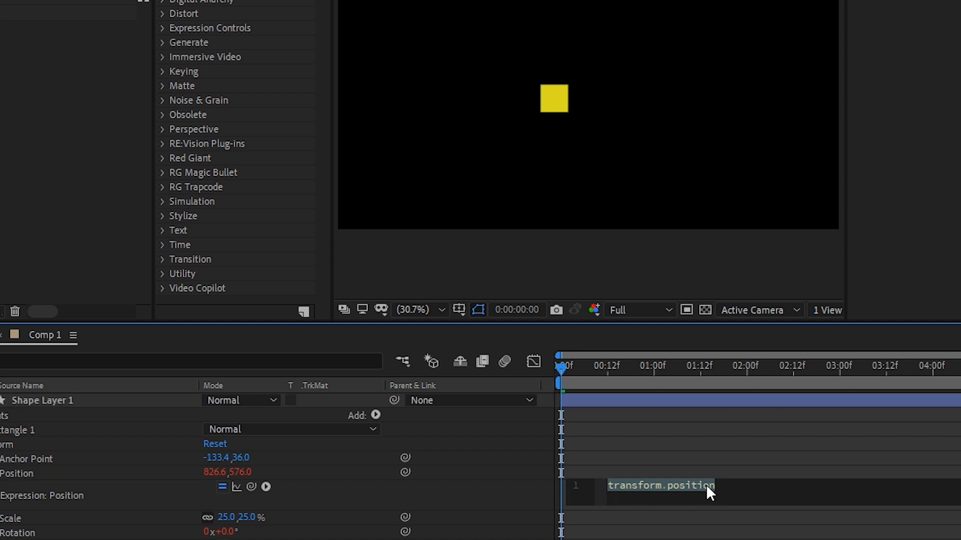
{"action": "key", "text": "BackSpace"}
{"action": "type", "text": "wi"}
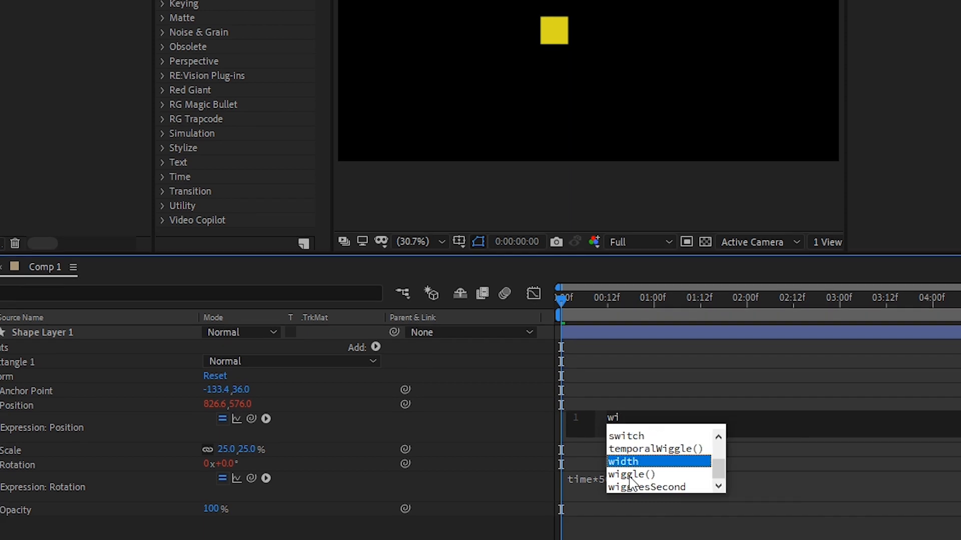
{"action": "left_click", "coordinate": [626, 475]}
{"action": "double_click", "coordinate": [649, 479]}
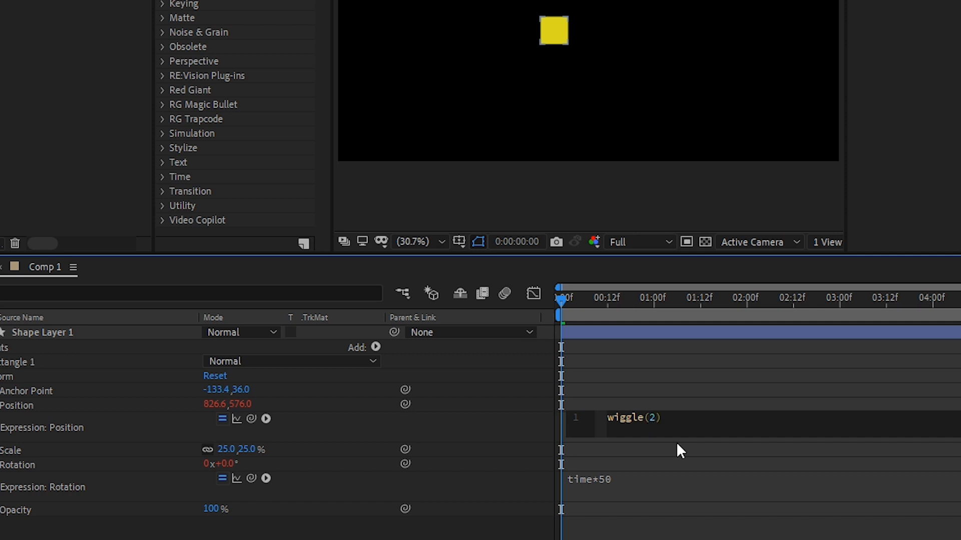
{"action": "type", "text": ","}
{"action": "left_click", "coordinate": [511, 432]}
{"action": "key", "text": "space"}
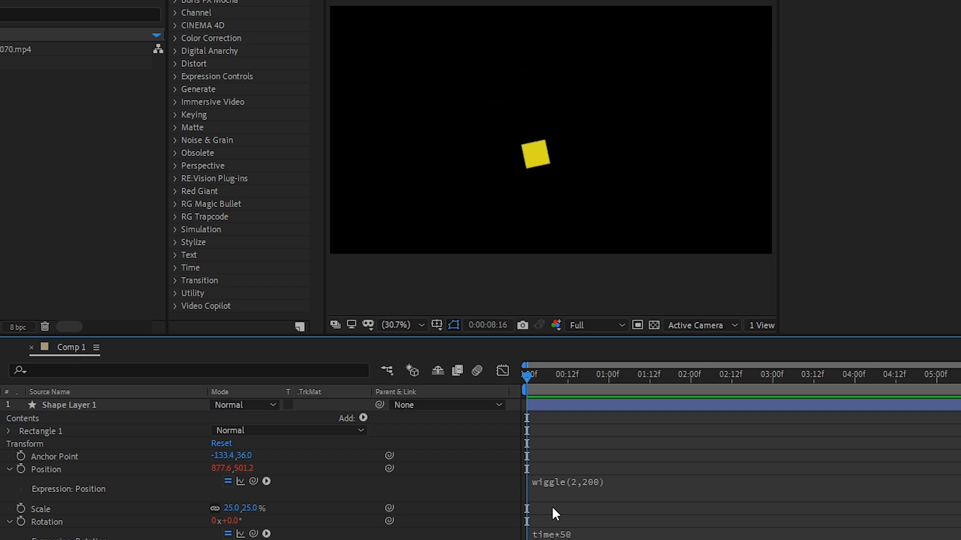
{"action": "key", "text": "space"}
Copy the wiggle(2,200) expression from Position to Shape Layer 1's Scale and preview the animation
{"action": "left_click", "coordinate": [575, 486]}
{"action": "key", "text": "ctrl+c"}
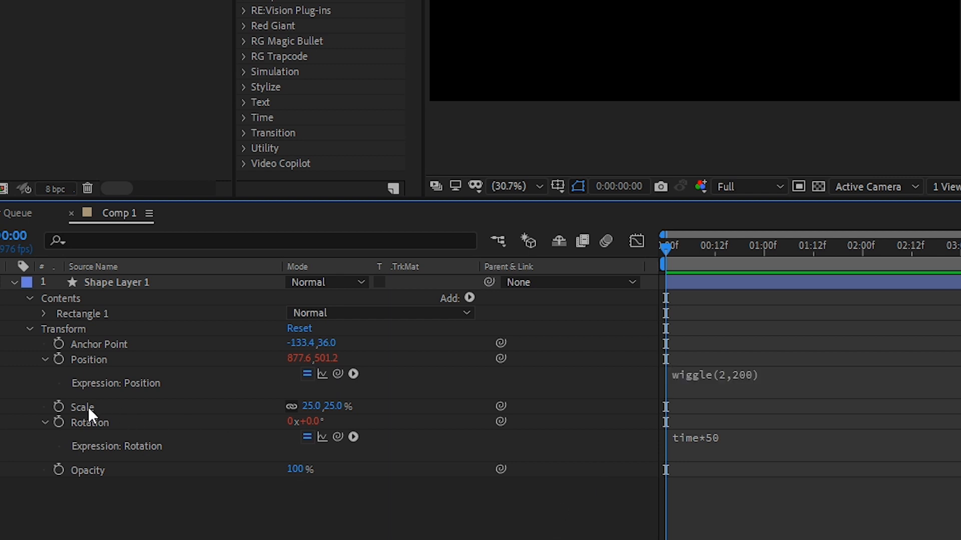
{"action": "left_click", "coordinate": [59, 406], "text": "alt"}
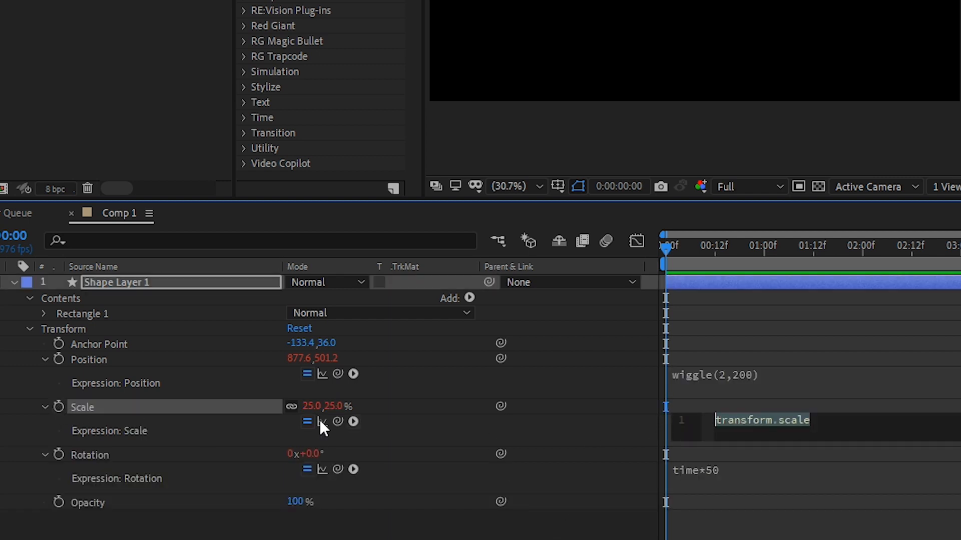
{"action": "key", "text": "ctrl+v"}
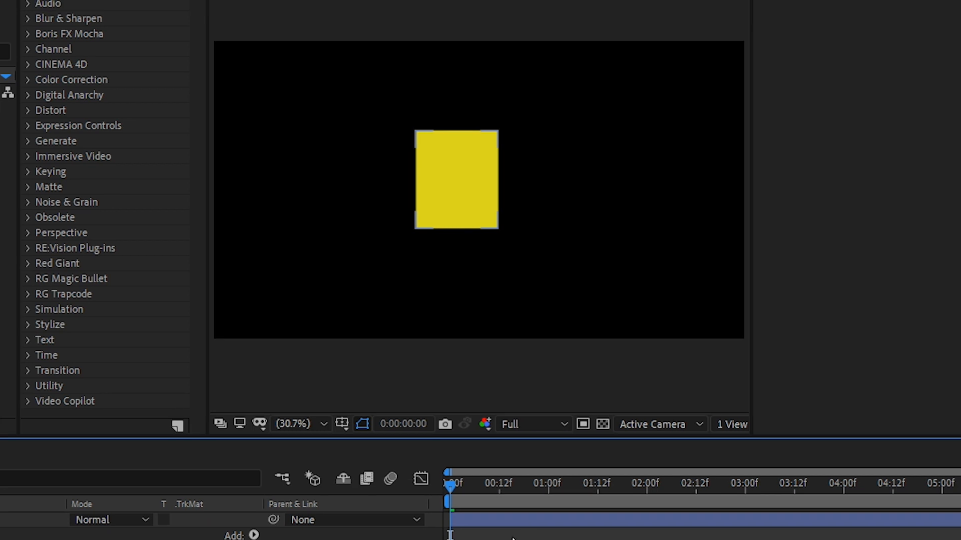
{"action": "key", "text": "space"}
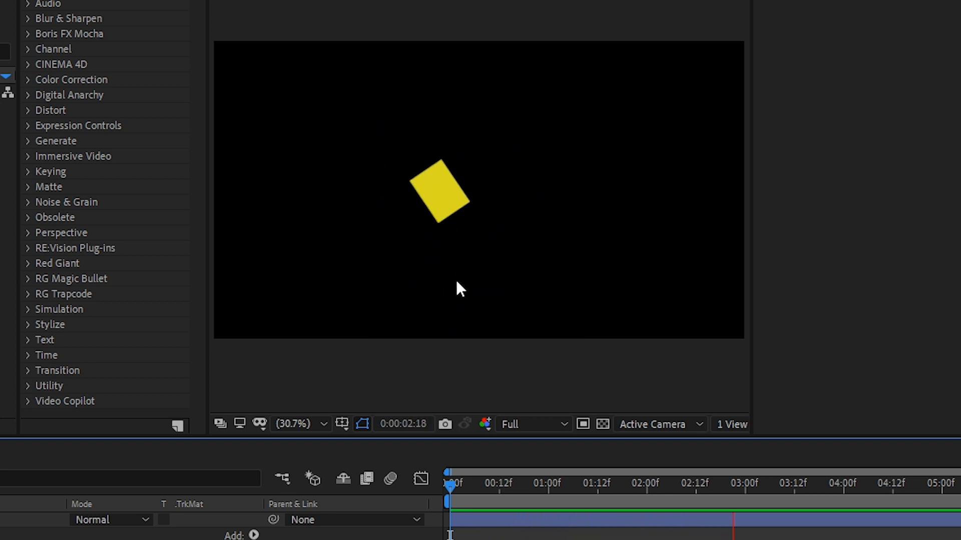
Add the Tornado - 22070.mp4 clip to Comp 1 as a layer and preview the footage
{"action": "key", "text": "space"}
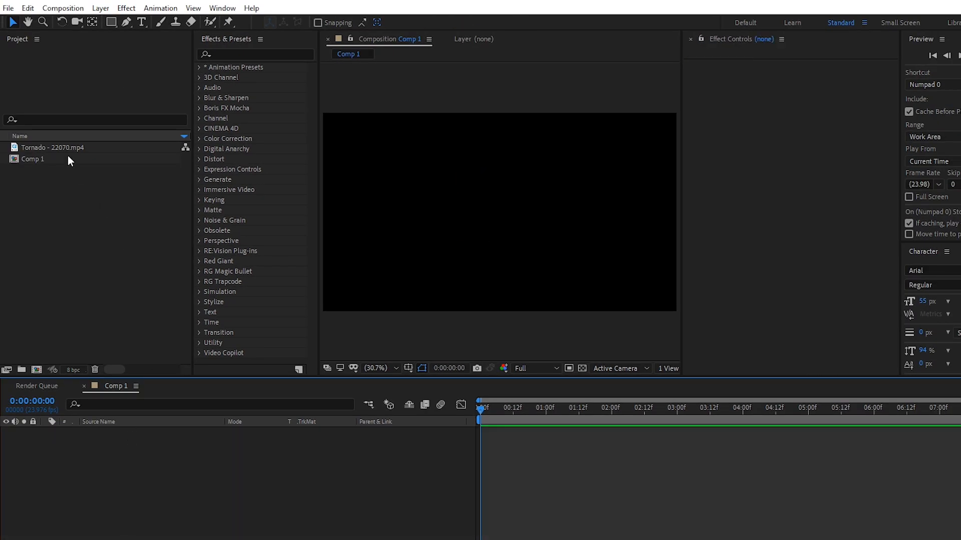
{"action": "left_click_drag", "start_coordinate": [35, 149], "coordinate": [143, 455]}
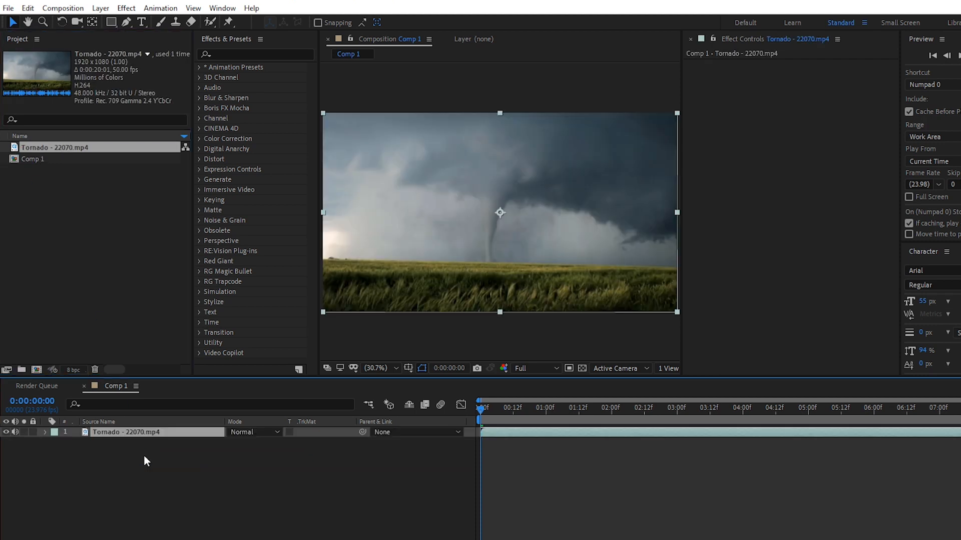
{"action": "key", "text": "space"}
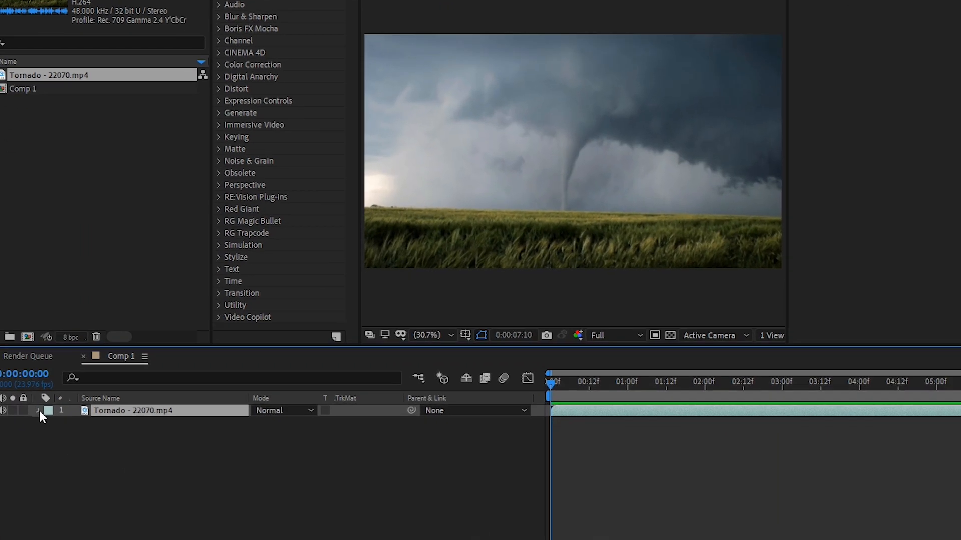
Add the expression wiggle(1,25) to the Tornado layer's Position and preview the camera movement
{"action": "left_click", "coordinate": [46, 431]}
{"action": "left_click", "coordinate": [57, 442]}
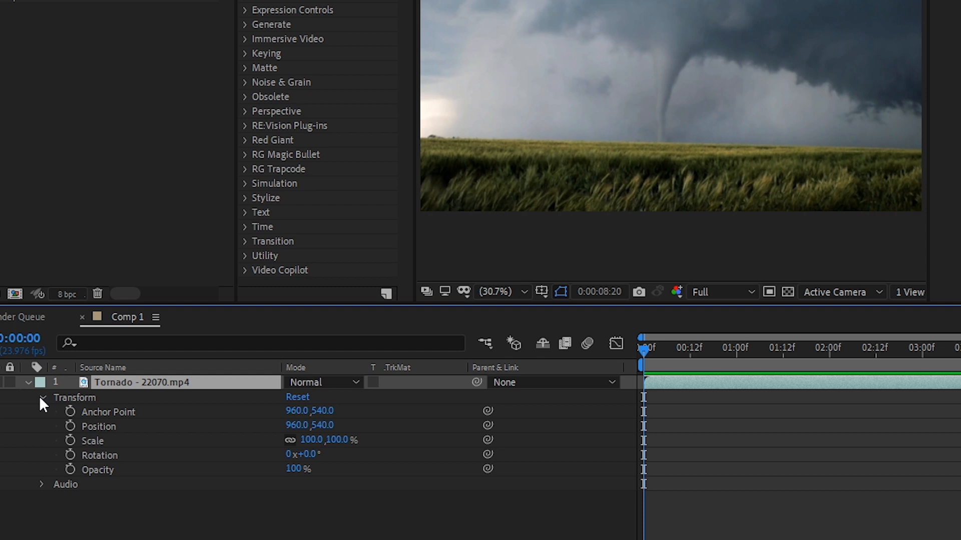
{"action": "left_click", "coordinate": [76, 462], "text": "alt"}
{"action": "type", "text": "wiggle"}
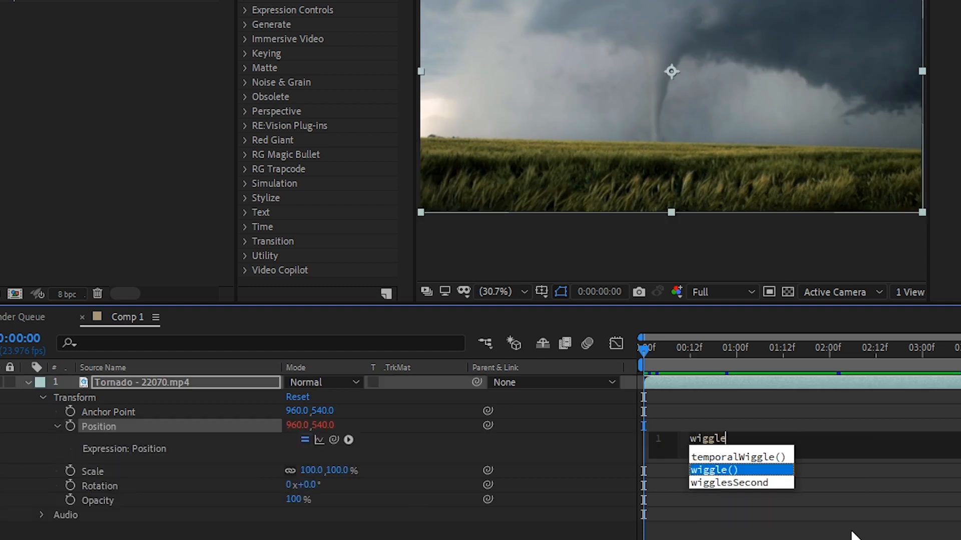
{"action": "key", "text": "Return"}
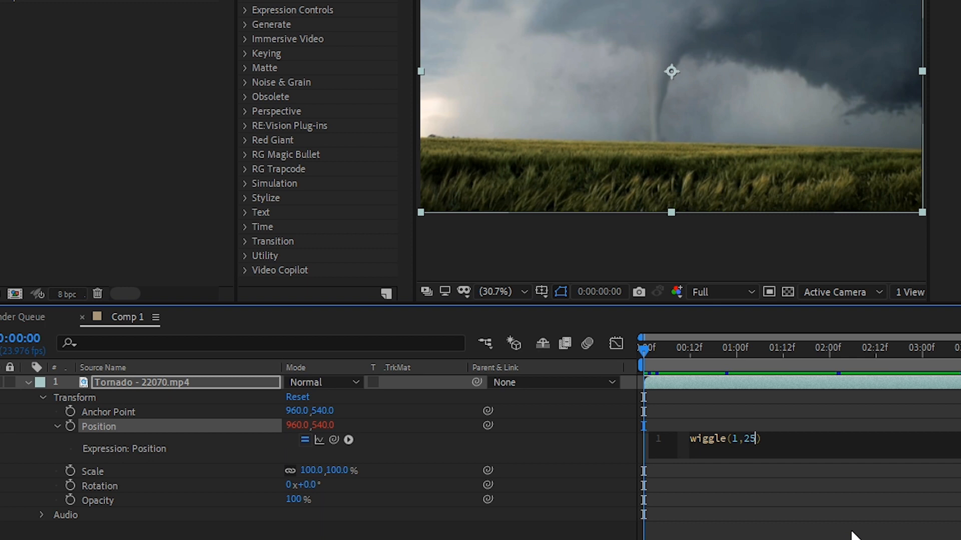
{"action": "left_click", "coordinate": [853, 535]}
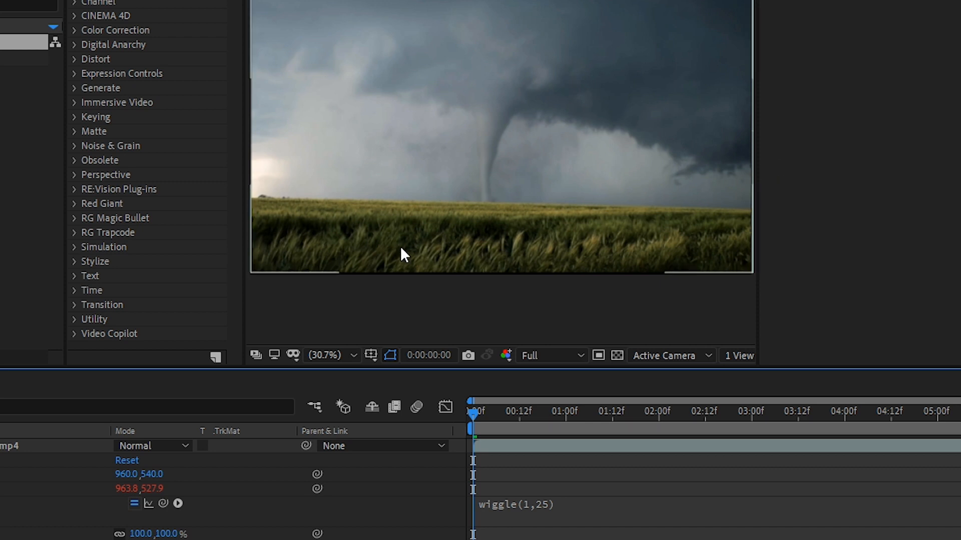
{"action": "key", "text": "space"}
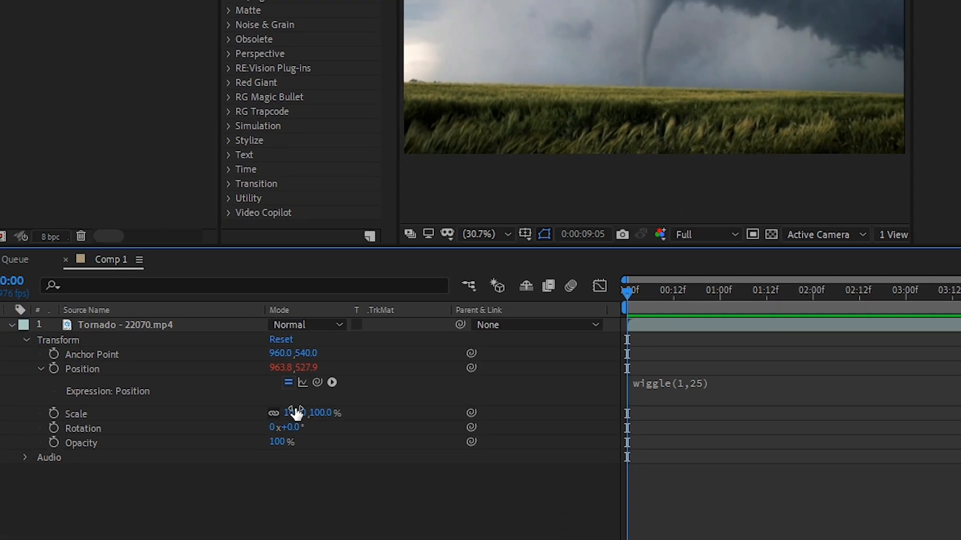
Set the Tornado layer's Scale to 105% and preview the wiggling footage
{"action": "left_click", "coordinate": [164, 515]}
{"action": "type", "text": "105"}
{"action": "key", "text": "Return"}
{"action": "key", "text": "space"}
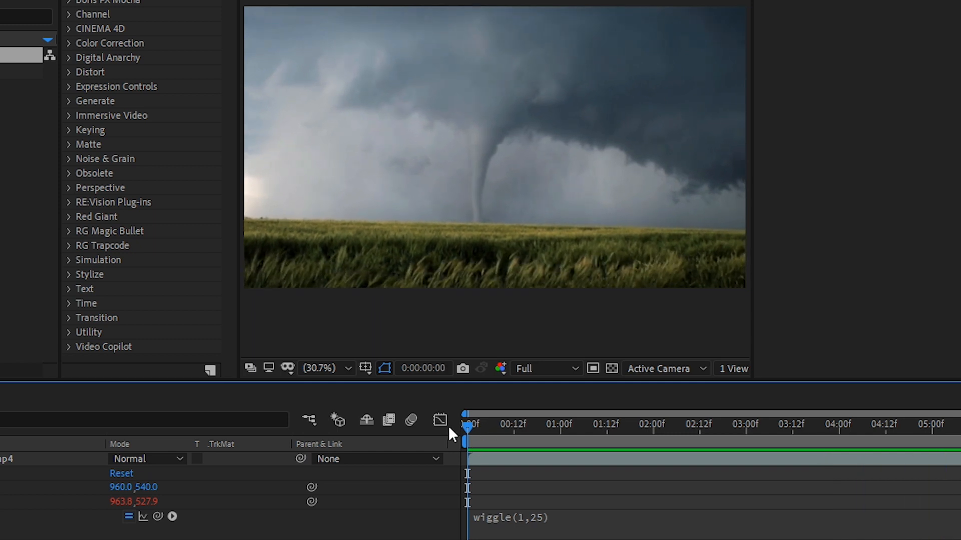
{"action": "key", "text": "space"}
Change the Tornado layer's Position expression to wiggle(1,50) and preview the stronger movement
{"action": "left_click", "coordinate": [530, 517]}
{"action": "left_click", "coordinate": [558, 514]}
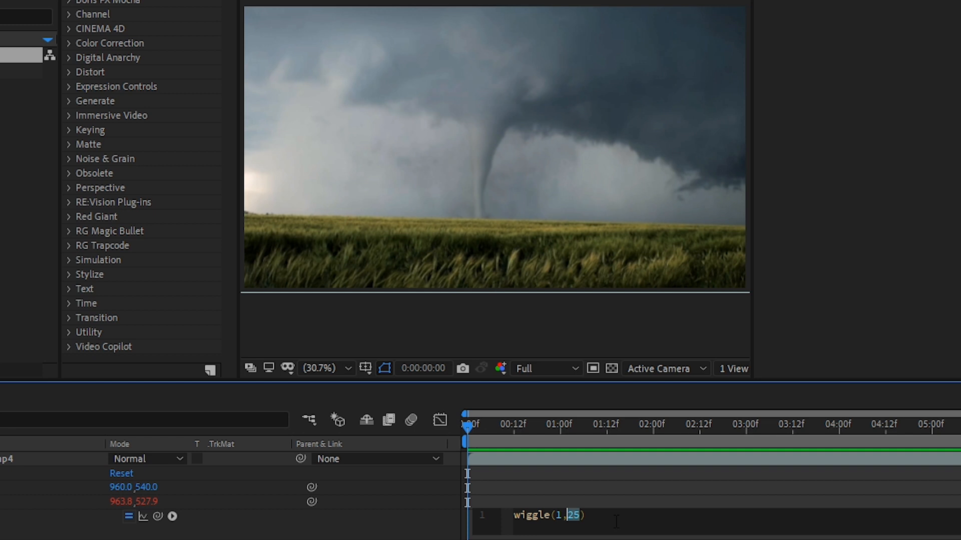
{"action": "key", "text": "KP_Enter"}
{"action": "key", "text": "space"}
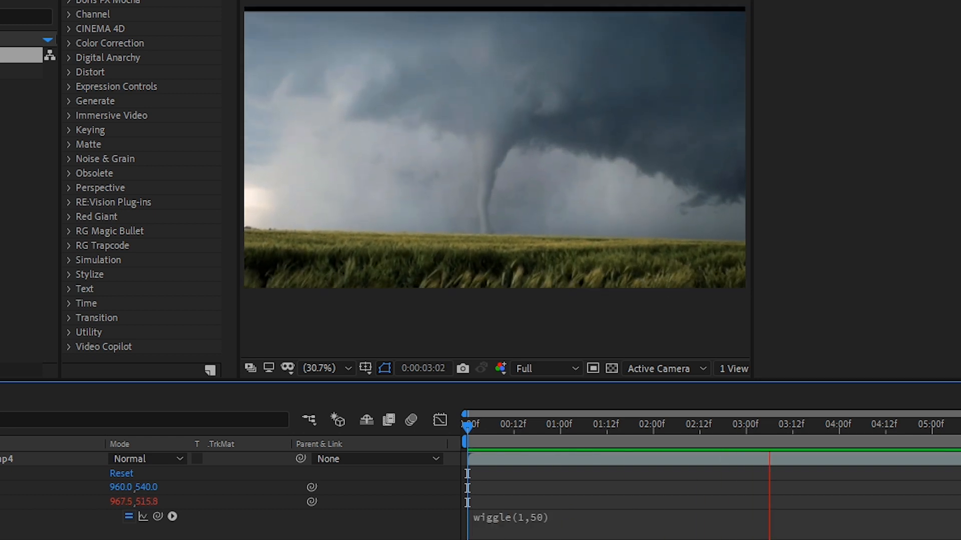
{"action": "key", "text": "space"}
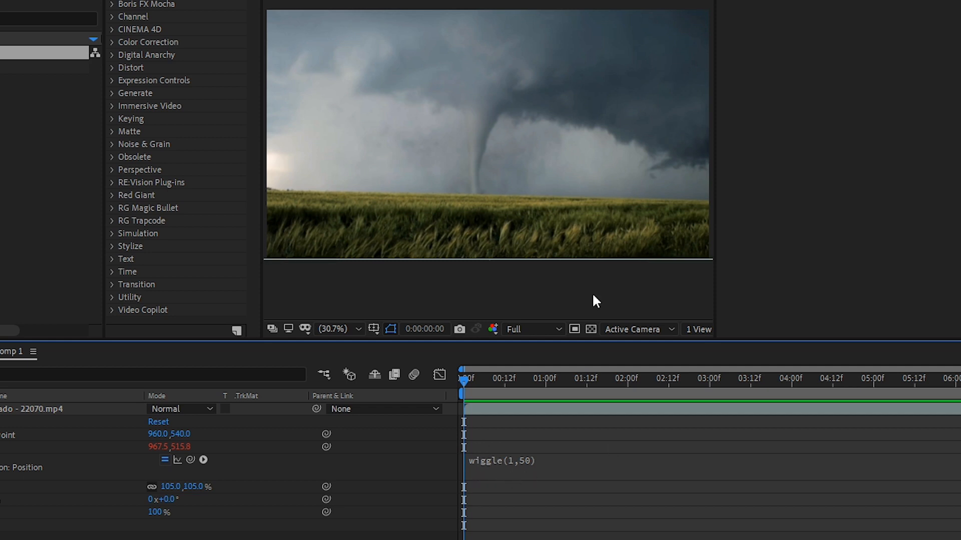
Change the Tornado layer's Position expression to wiggle(30,2) and preview the fast, subtle shake
{"action": "left_click", "coordinate": [512, 475]}
{"action": "left_click", "coordinate": [555, 459]}
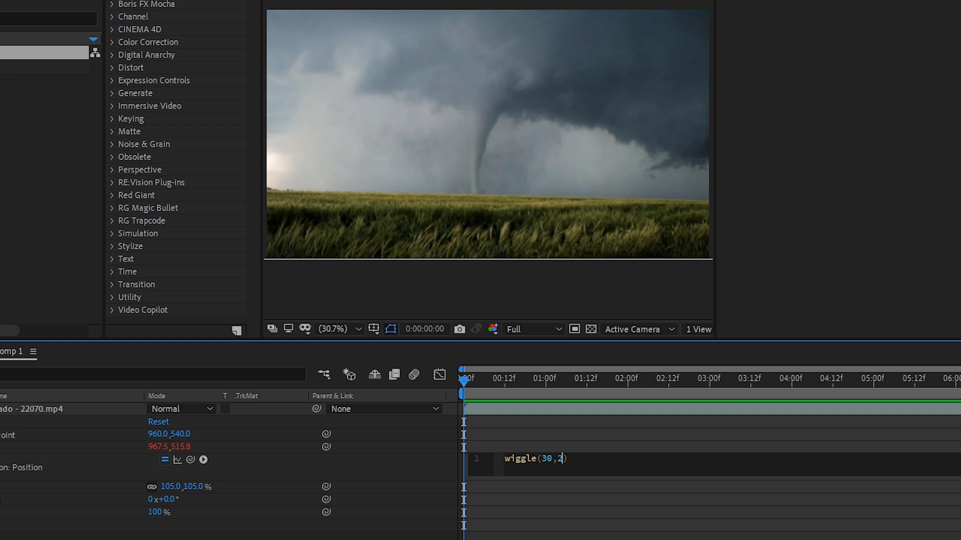
{"action": "key", "text": "KP_Enter"}
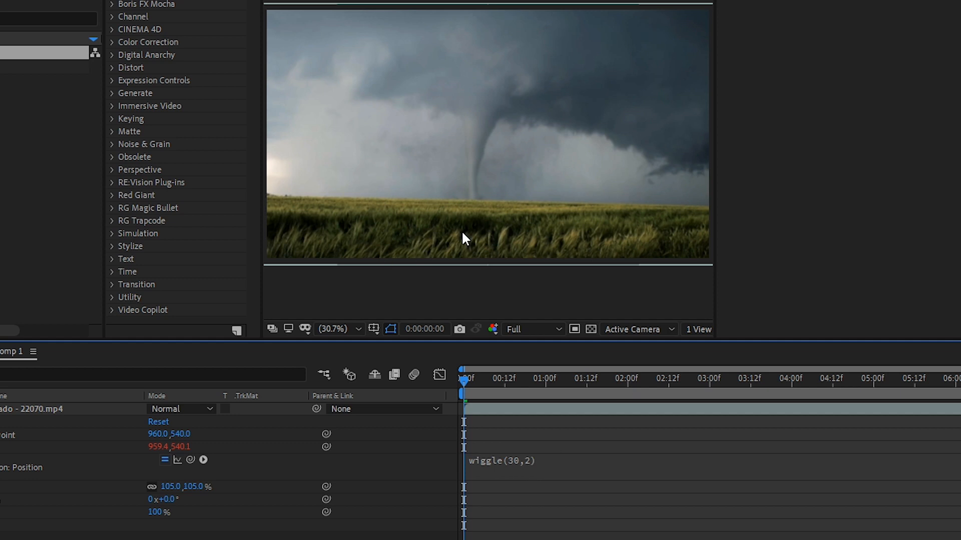
{"action": "key", "text": "space"}
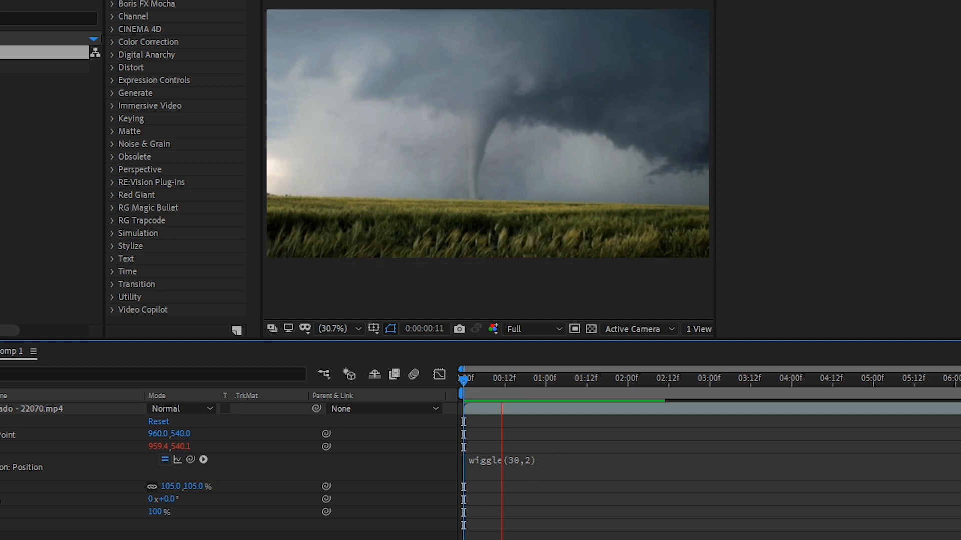